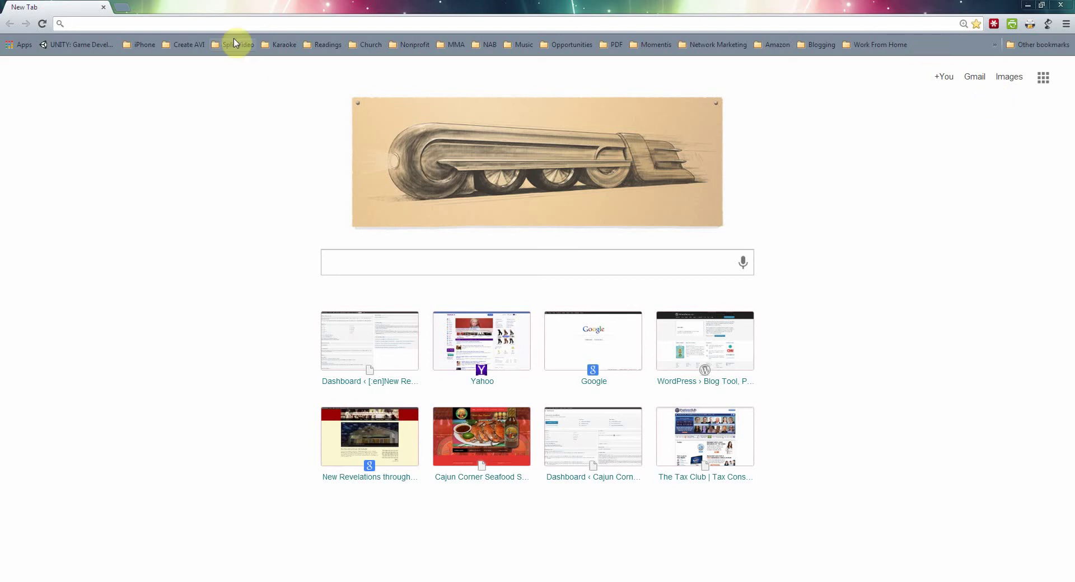
# Step: Go to nrtte.org/wp-admin in Chrome's address bar
pyautogui.click(236, 23)
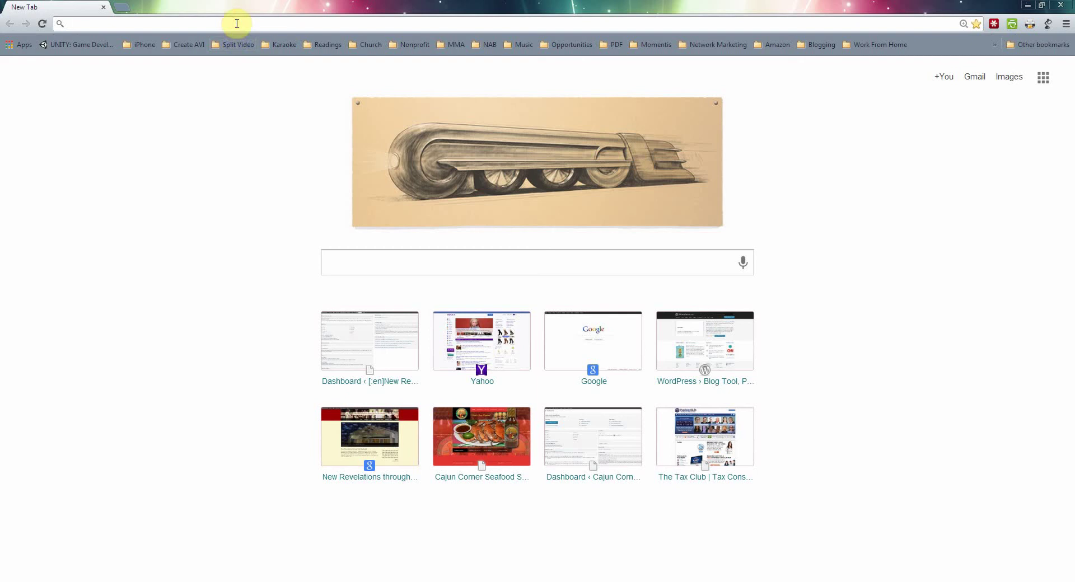
pyautogui.write('n')
pyautogui.press('Right')
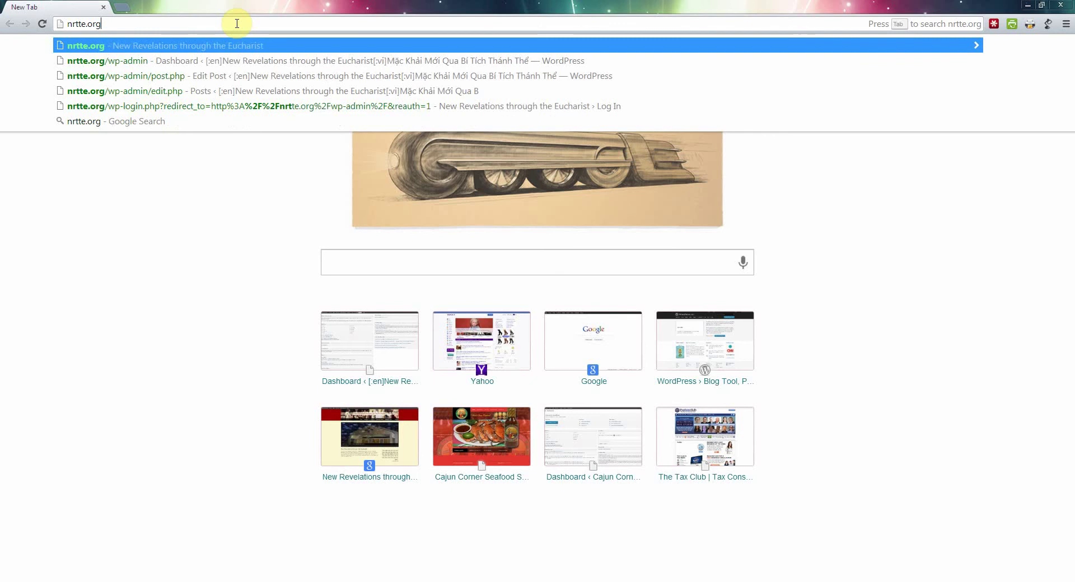
pyautogui.write('/')
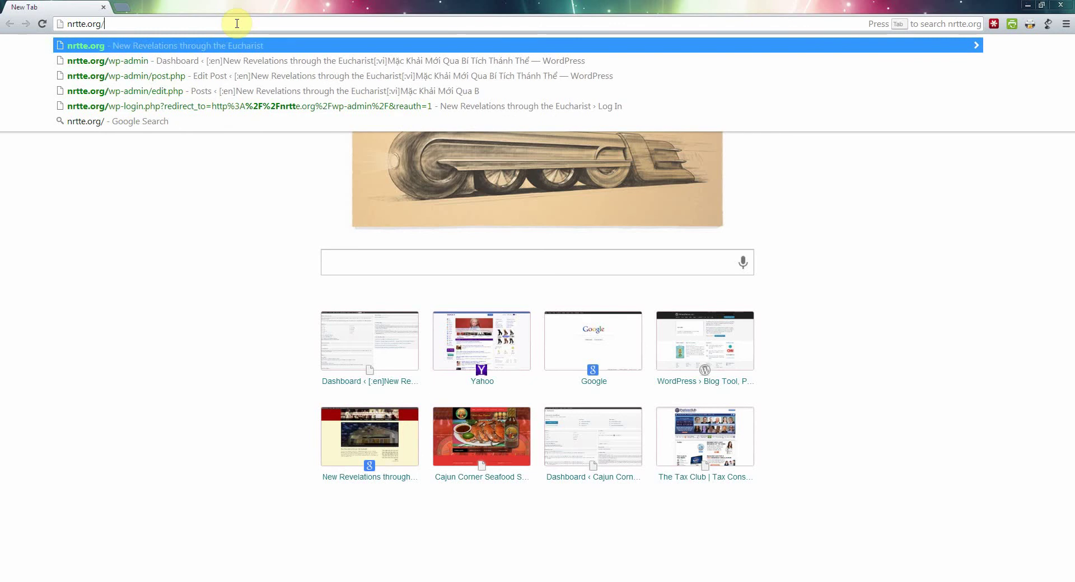
pyautogui.write('wp')
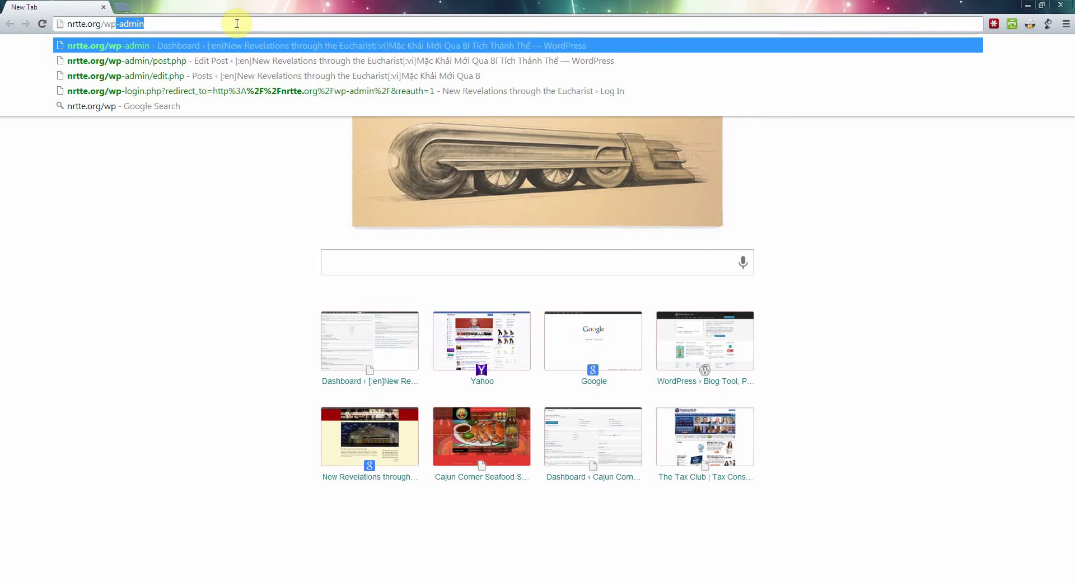
pyautogui.press('Return')
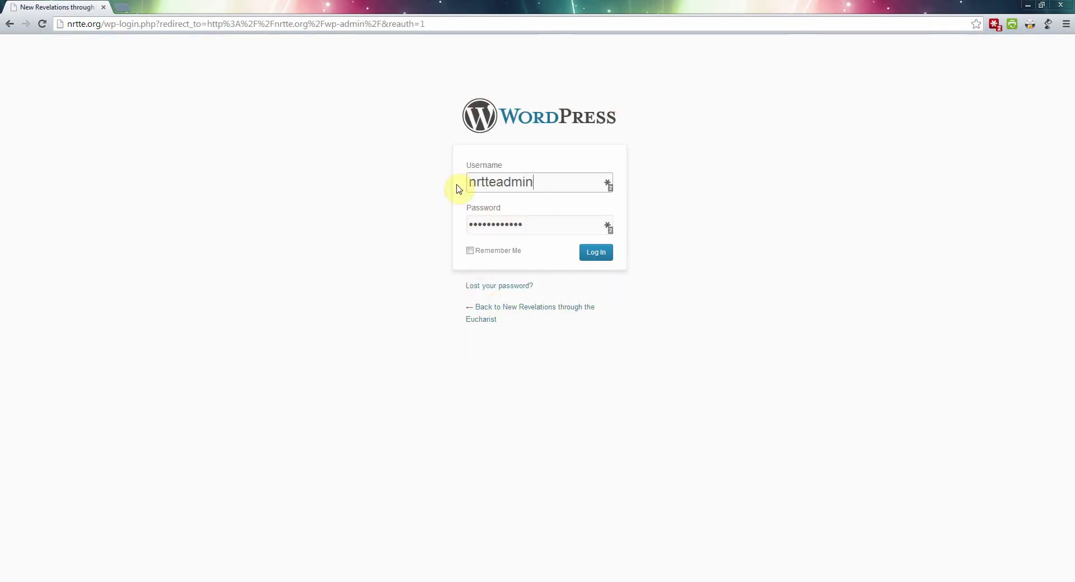
# Step: Log in to the nrtte.org WordPress admin with the prefilled credentials
pyautogui.click(597, 255)
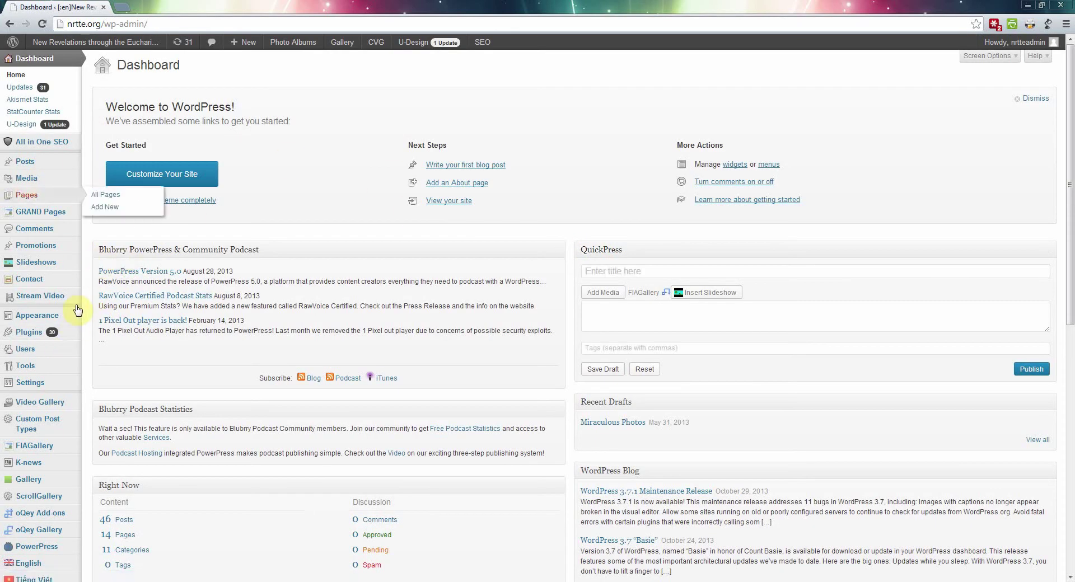
# Step: Open the K-news Newsletters list from the admin sidebar
pyautogui.scroll(-1, 70, 288)
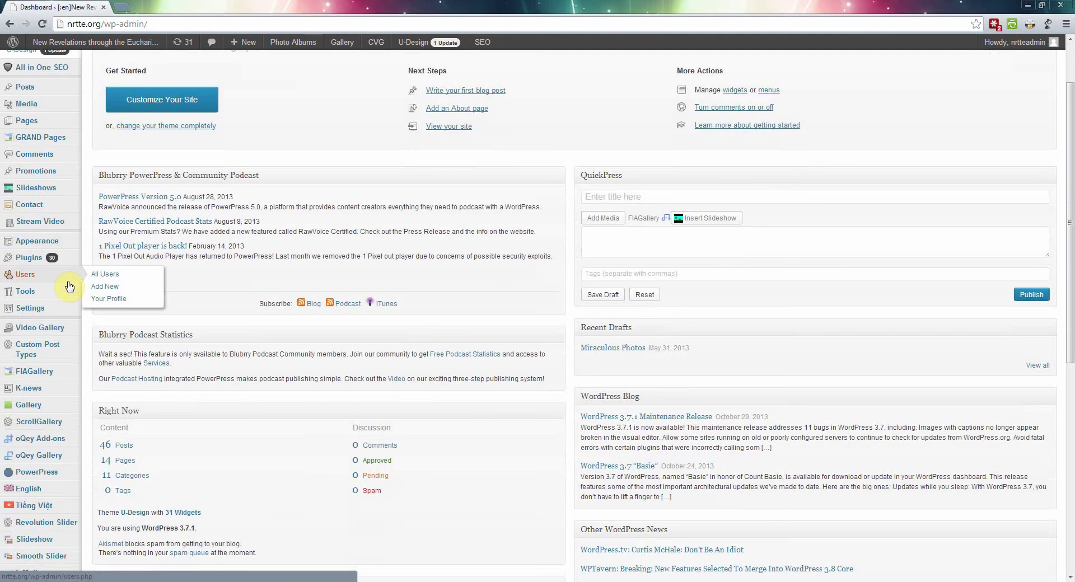
pyautogui.moveTo(38, 390)
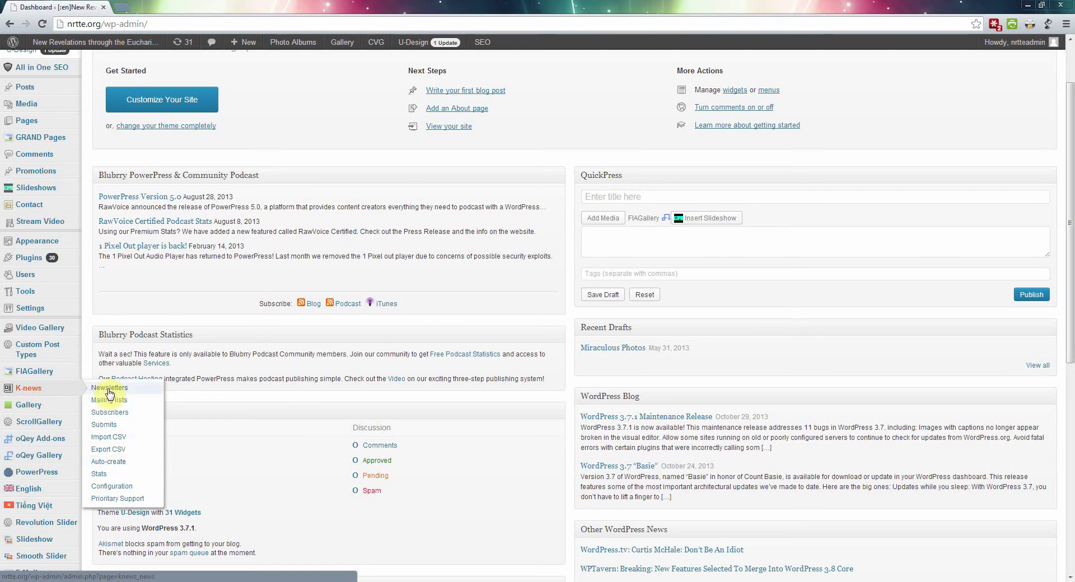
pyautogui.click(109, 393)
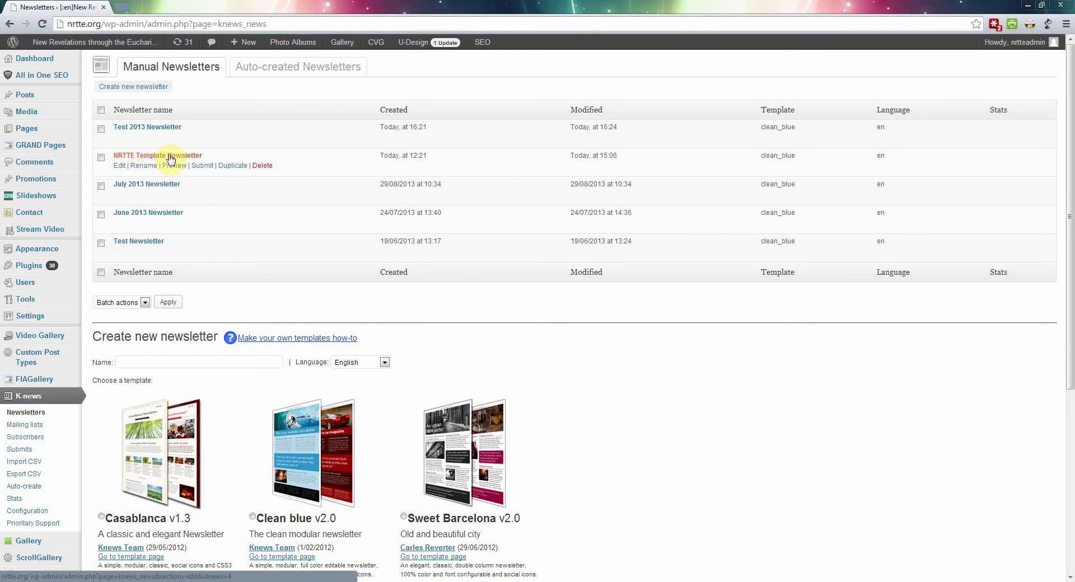
# Step: Duplicate NRTTE Template Newsletter and rename the copy 'Demo NRTTE Template Newsletter'
pyautogui.click(229, 166)
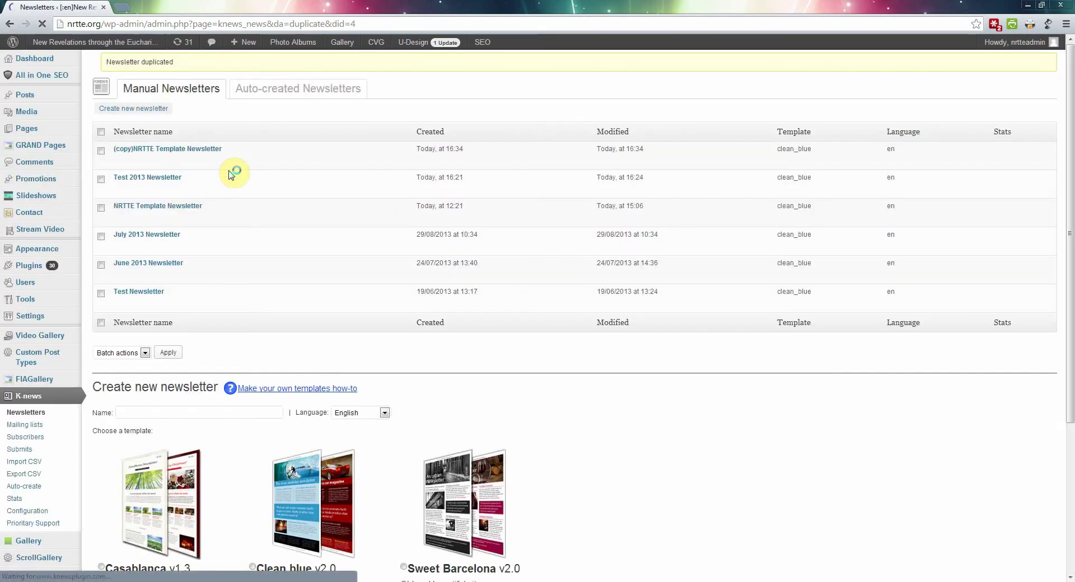
pyautogui.moveTo(168, 158)
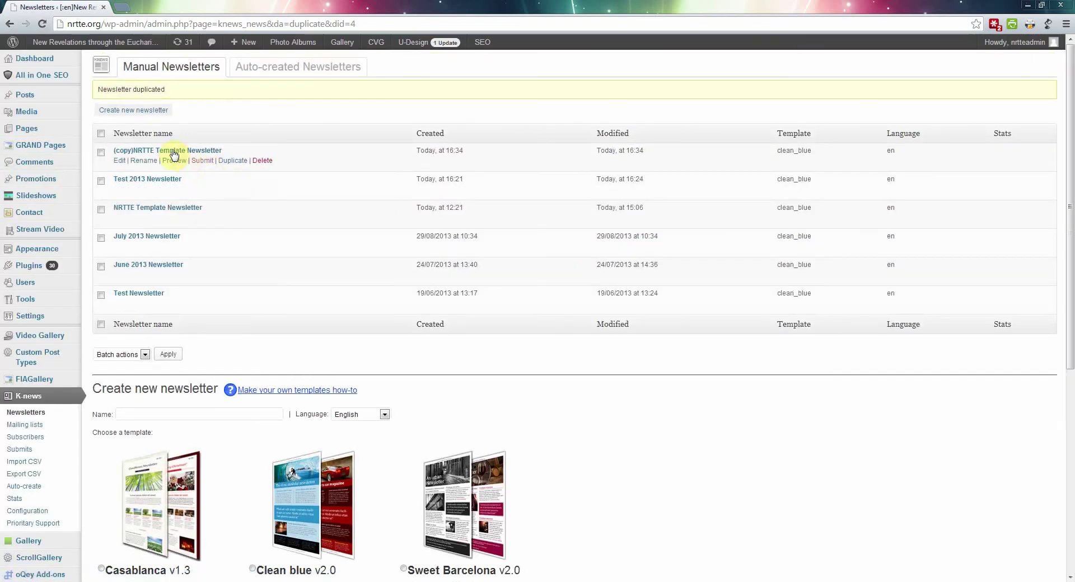
pyautogui.click(144, 161)
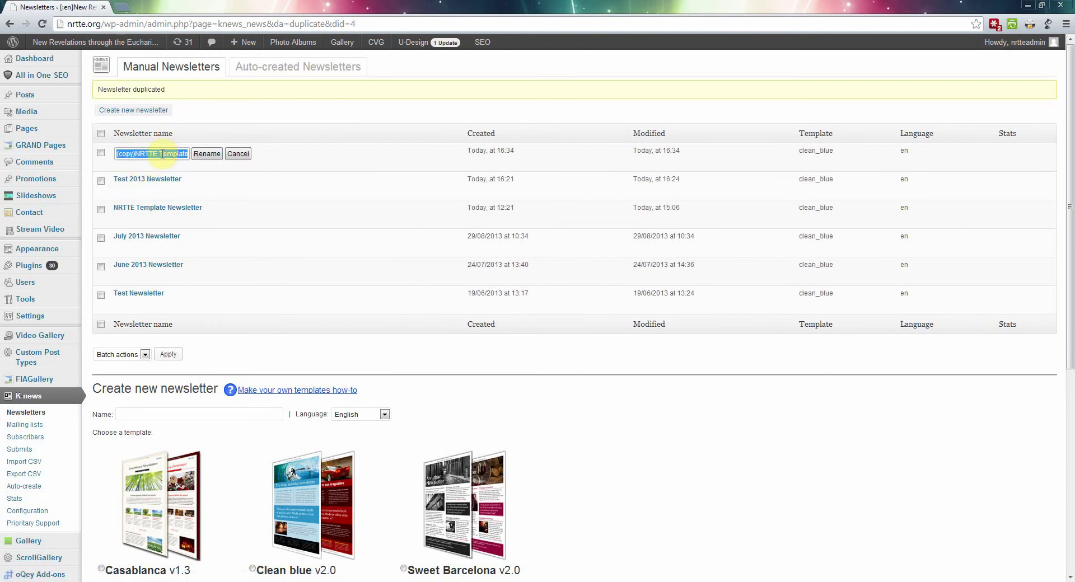
pyautogui.click(136, 155)
pyautogui.moveTo(136, 155); pyautogui.dragTo(34, 149)
pyautogui.moveTo(113, 224)
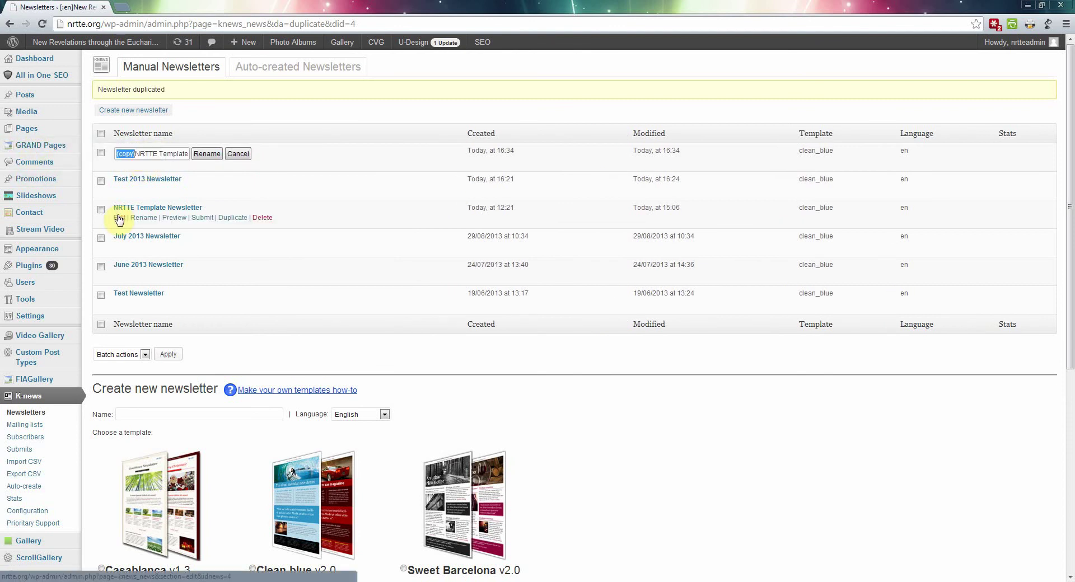
pyautogui.write('Test')
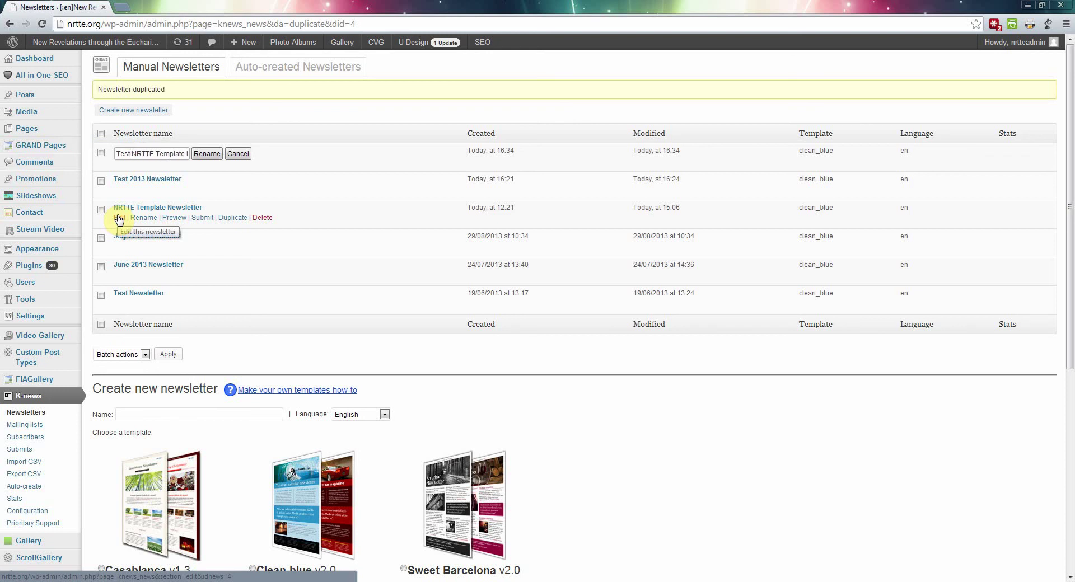
pyautogui.press('Right')
pyautogui.press('Right')
pyautogui.press('Right')
pyautogui.press('Right')
pyautogui.press('Right')
pyautogui.press('Right')
pyautogui.press('Right')
pyautogui.press('Right')
pyautogui.press('Right')
pyautogui.press('Right')
pyautogui.press('Right')
pyautogui.press('Right')
pyautogui.press('Right')
pyautogui.press('Right')
pyautogui.press('Right')
pyautogui.press('Right')
pyautogui.press('Right')
pyautogui.press('Right')
pyautogui.press('Right')
pyautogui.press('Home')
pyautogui.press('Delete')
pyautogui.press('Delete')
pyautogui.press('Delete')
pyautogui.press('Delete')
pyautogui.write('Demo')
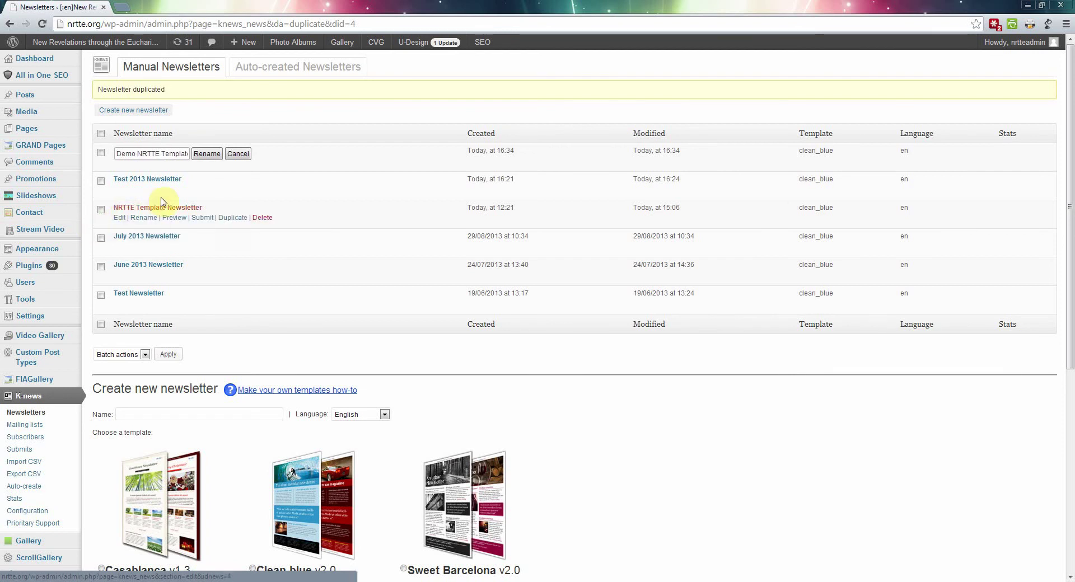
pyautogui.click(215, 158)
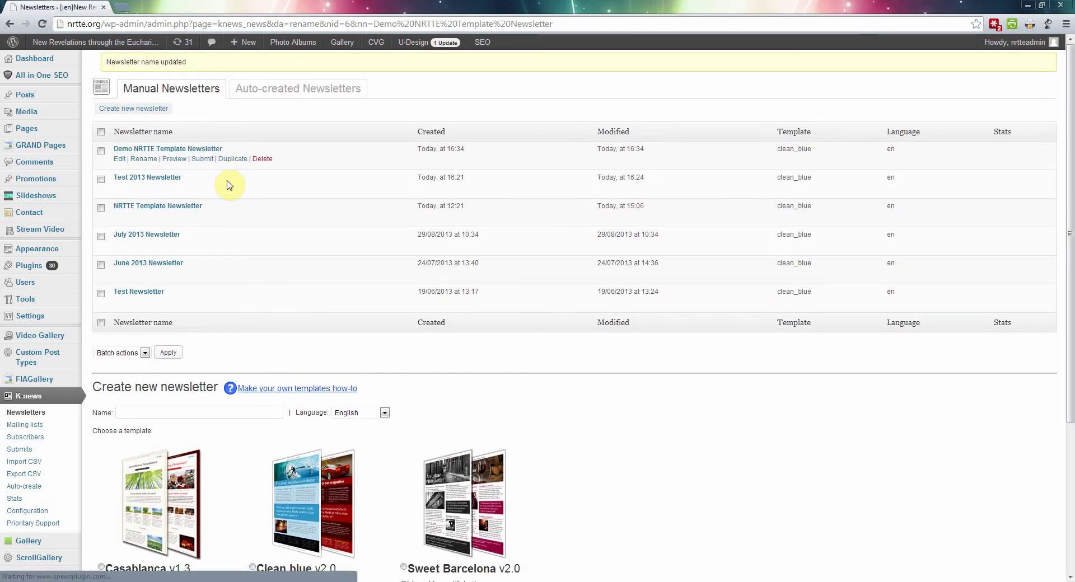
# Step: Edit Demo NRTTE Template Newsletter and enlarge the toolbox to show all content modules
pyautogui.click(121, 163)
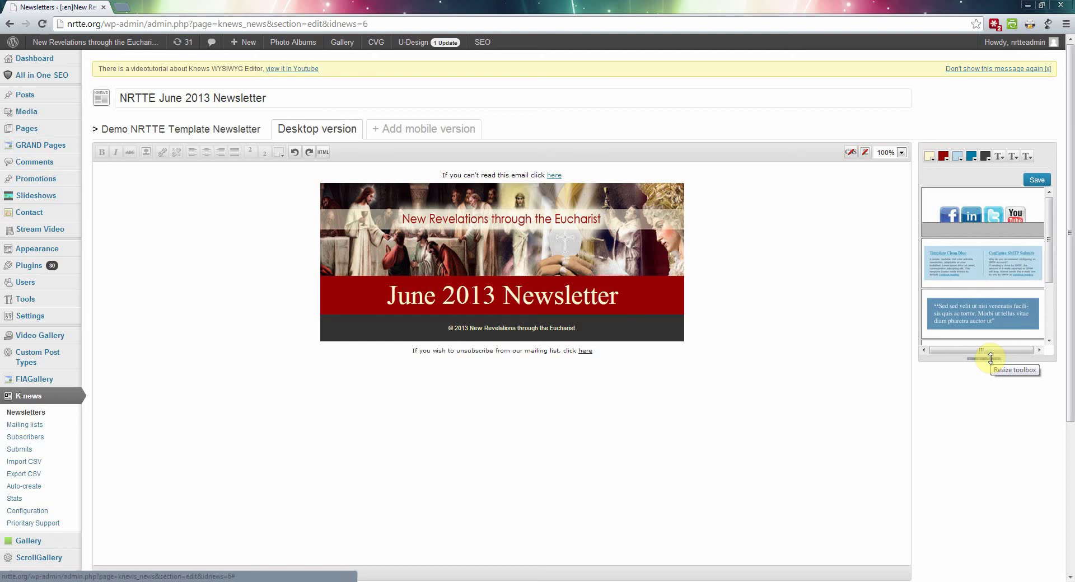
pyautogui.moveTo(991, 359); pyautogui.dragTo(1008, 491)
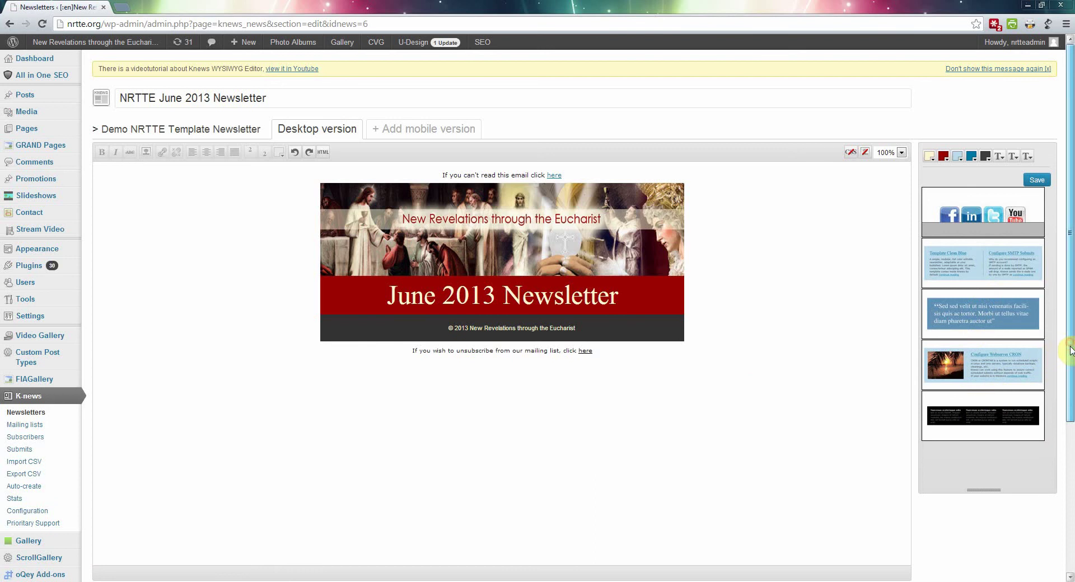
pyautogui.moveTo(1070, 347); pyautogui.dragTo(1071, 359)
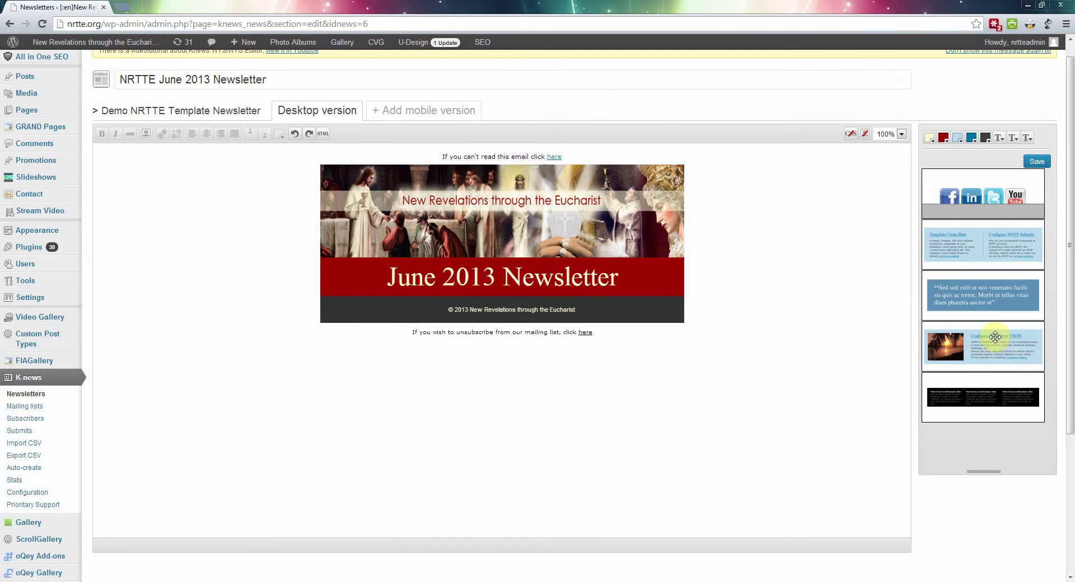
# Step: Drop the image-and-text (CRON) module beneath the red June 2013 Newsletter title bar
pyautogui.moveTo(995, 336); pyautogui.dragTo(604, 299)
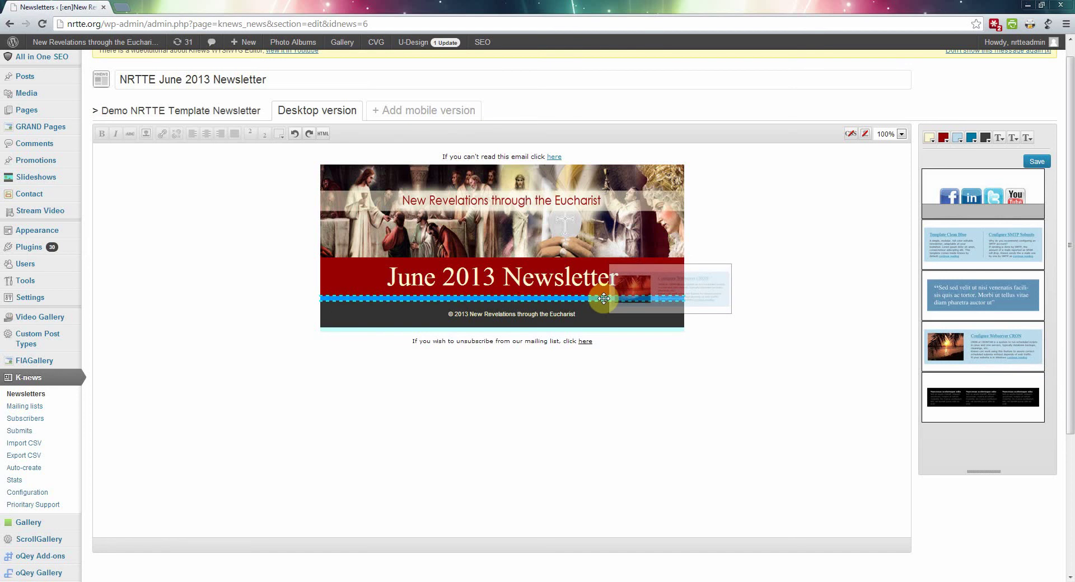
pyautogui.moveTo(604, 299); pyautogui.dragTo(605, 303)
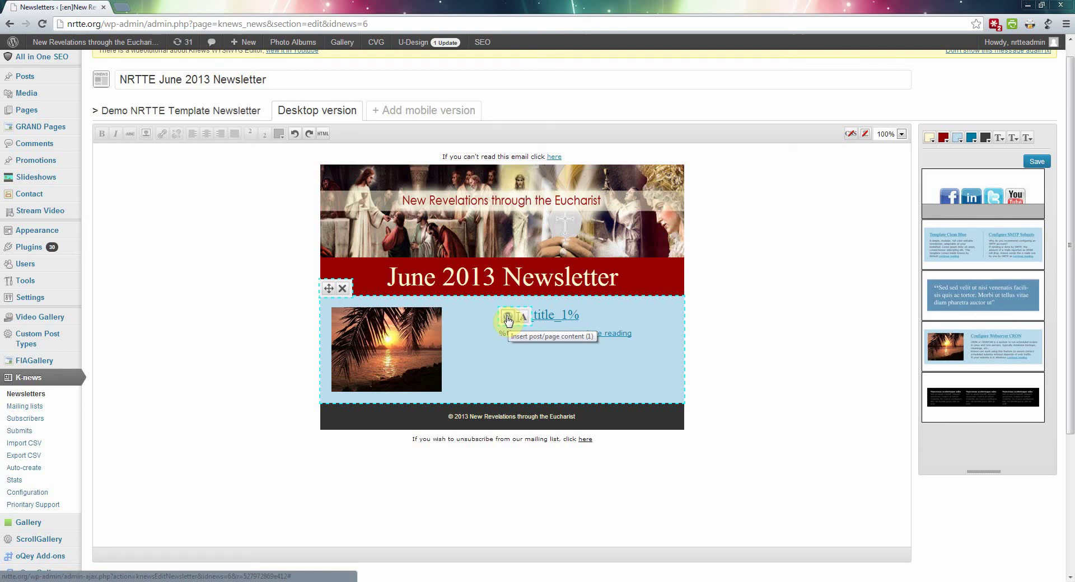
# Step: Fill the new module with the English post 'Listen to Me. Come back to God.'
pyautogui.click(508, 319)
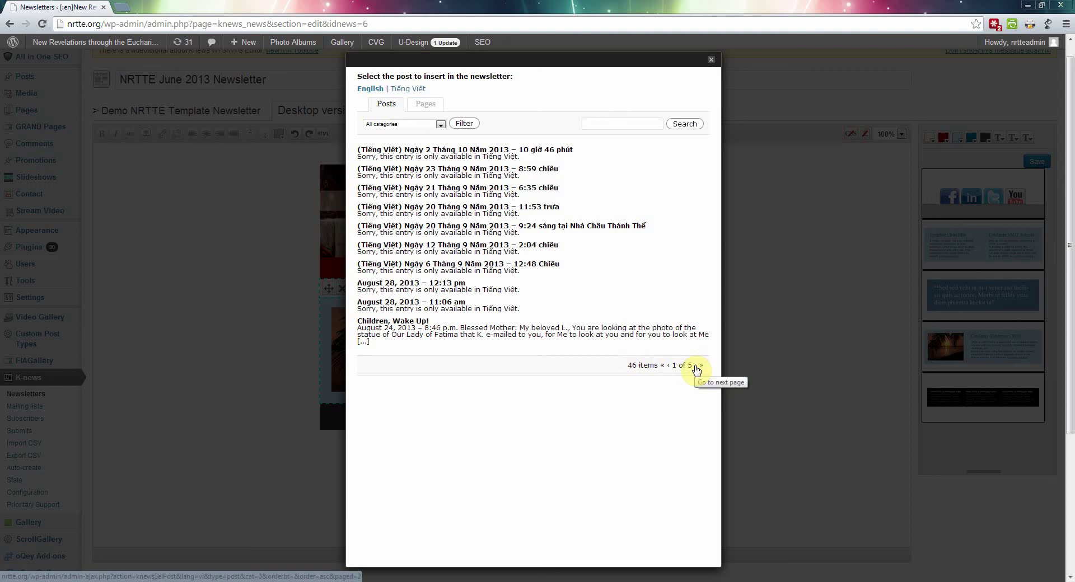
pyautogui.click(697, 370)
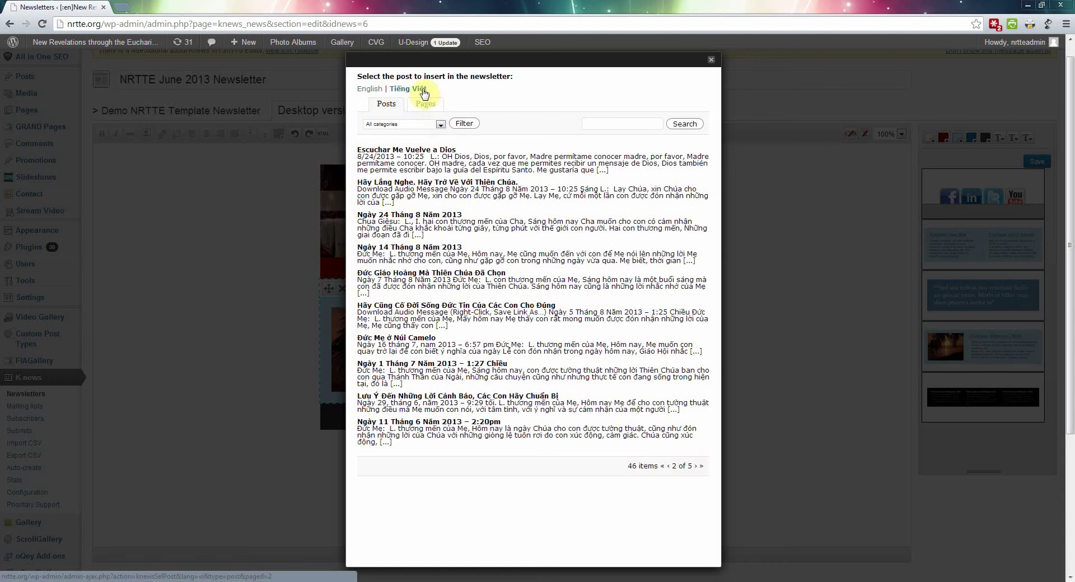
pyautogui.click(369, 91)
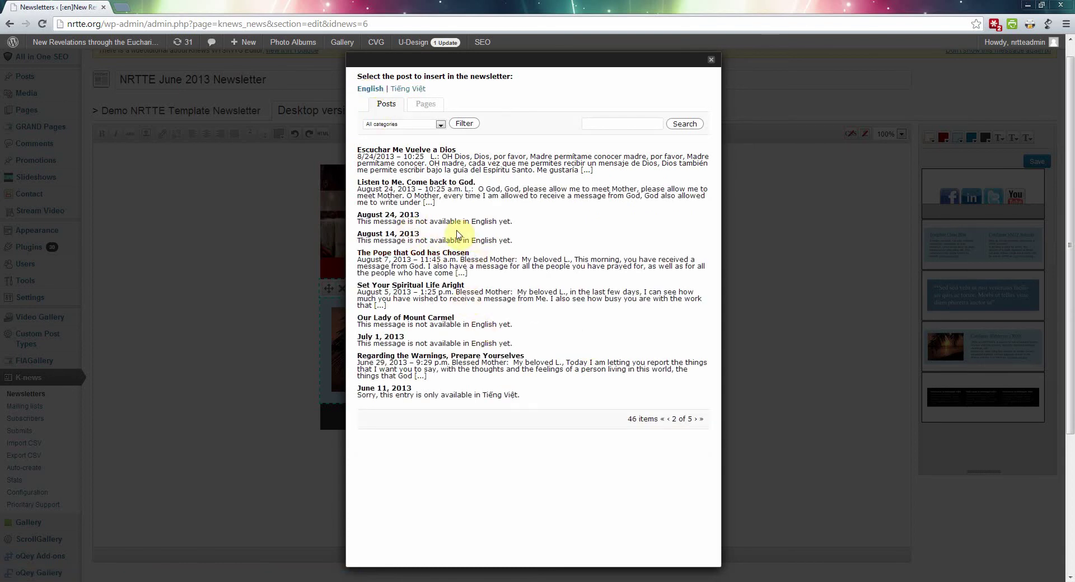
pyautogui.click(447, 182)
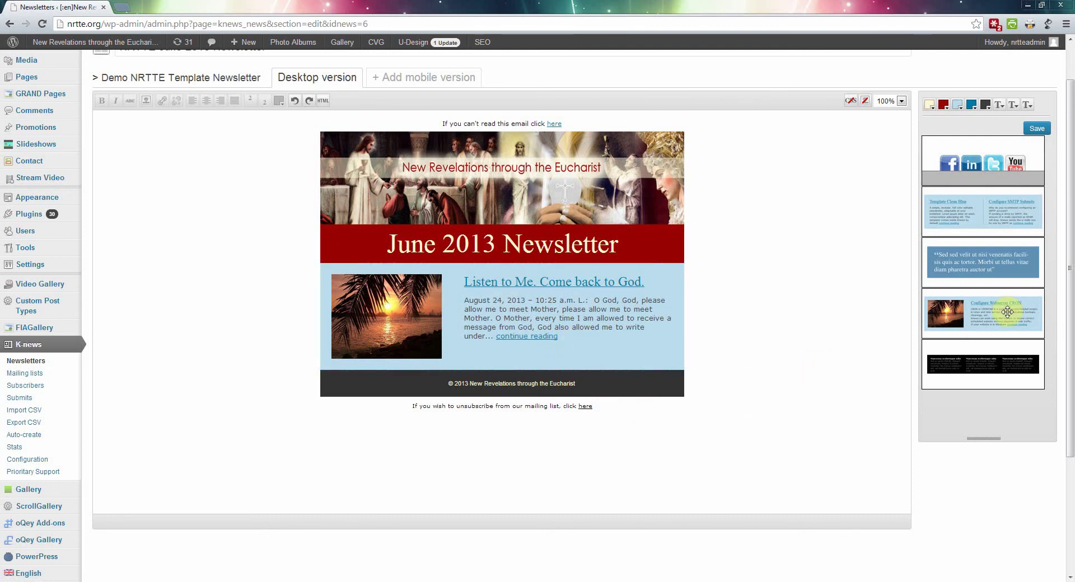
# Step: Add a second news module below and fill it with the English post 'Set Your Spiritual Life Aright'
pyautogui.moveTo(1007, 310); pyautogui.dragTo(564, 382)
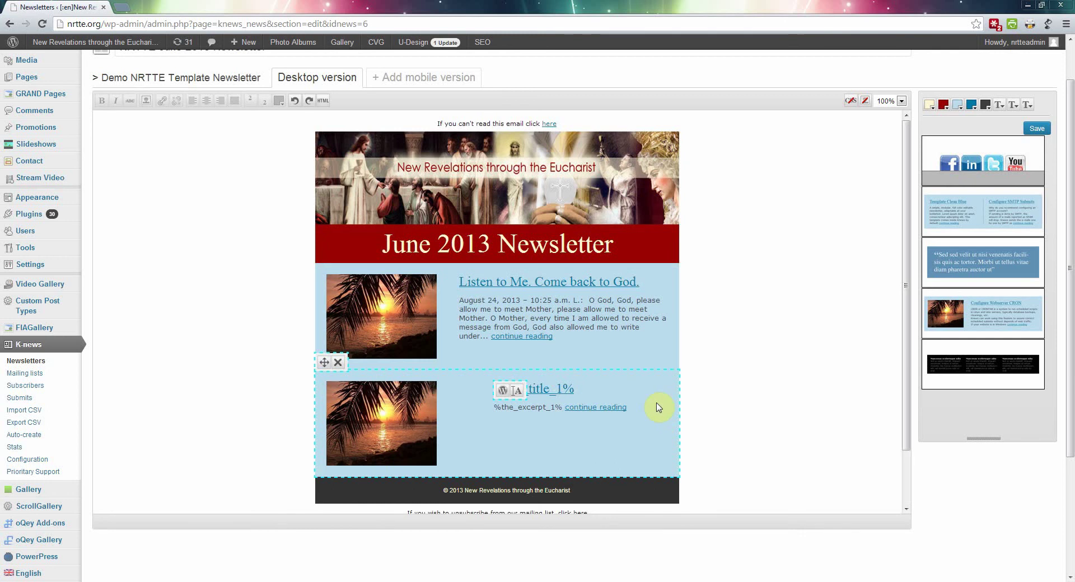
pyautogui.click(502, 392)
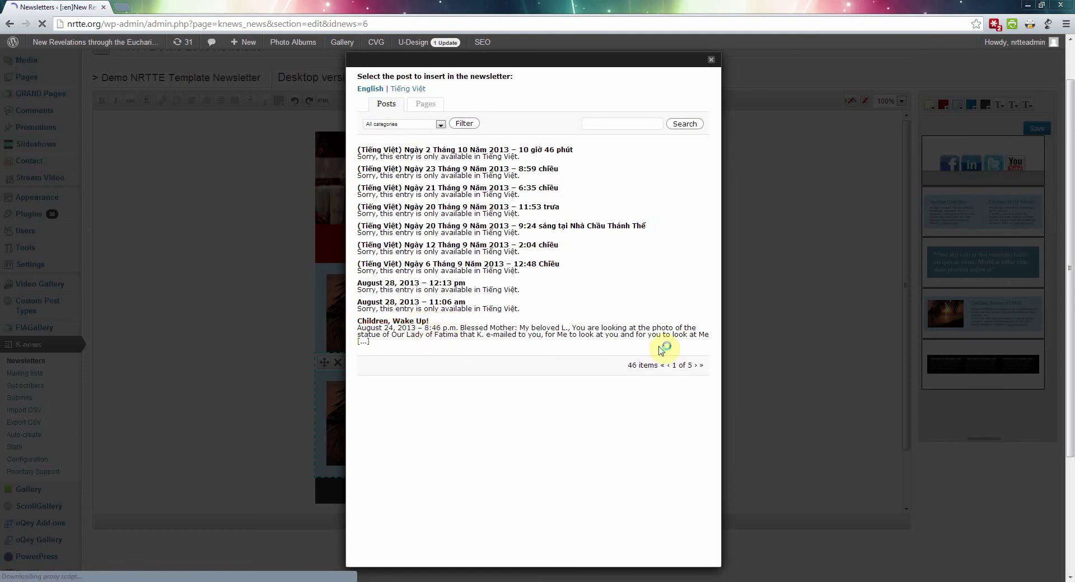
pyautogui.click(696, 366)
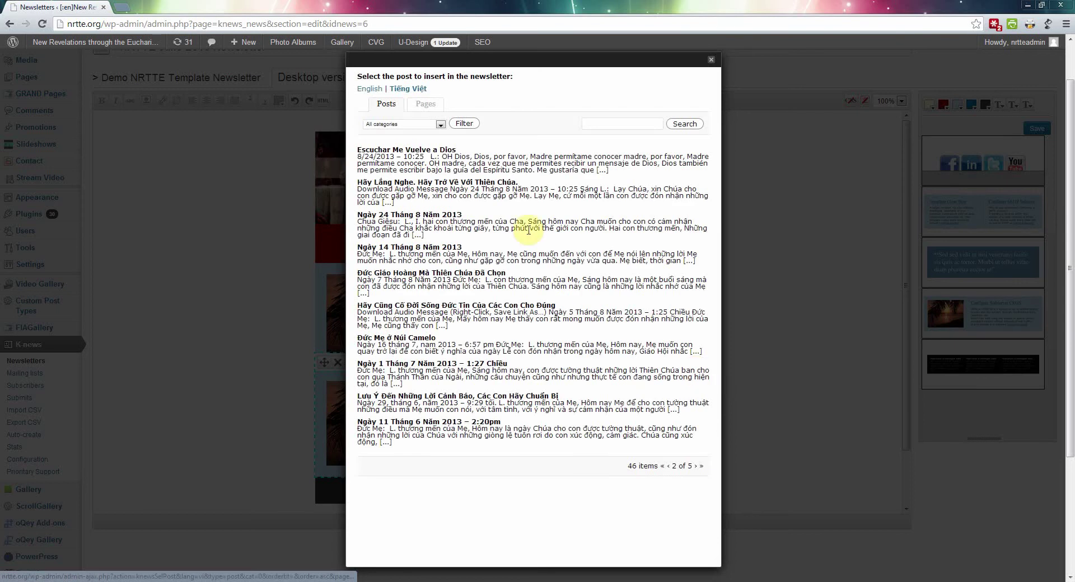
pyautogui.click(375, 89)
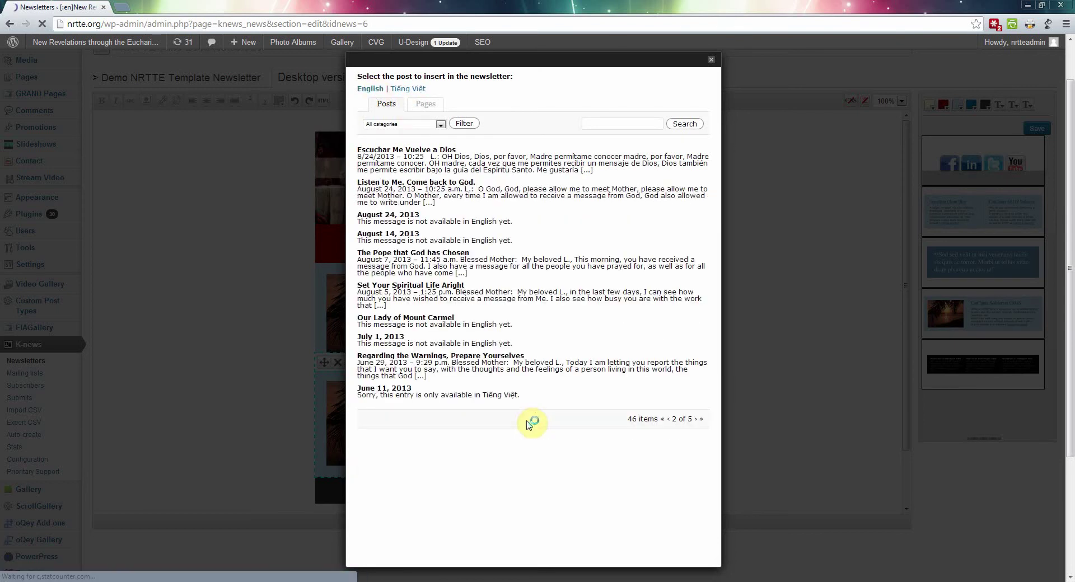
pyautogui.click(410, 287)
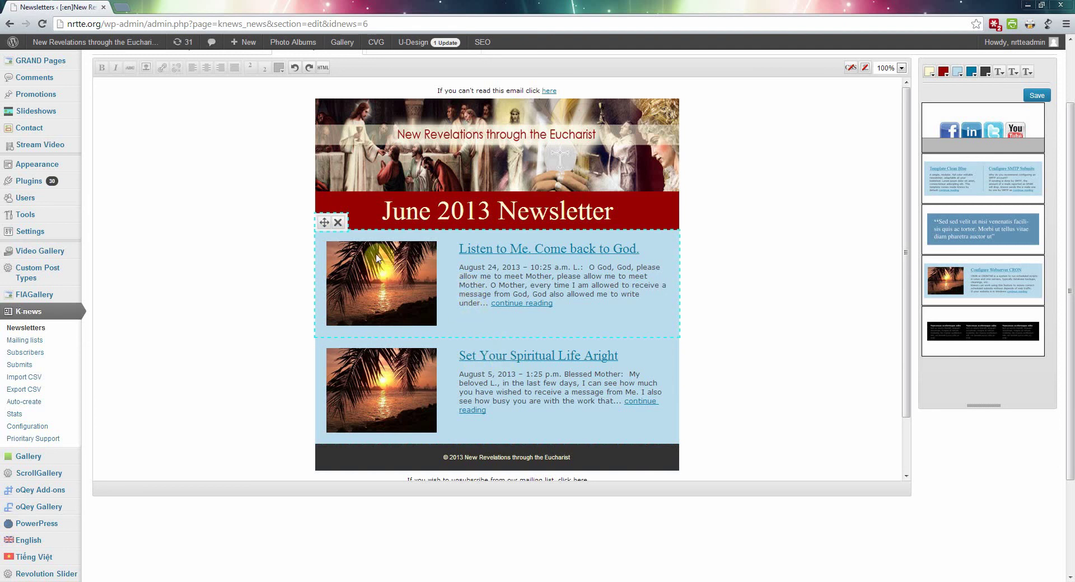
# Step: Swap the first post's sunset image for the Looking_Intently_with_Arms Blessed Mother picture
pyautogui.click(402, 277)
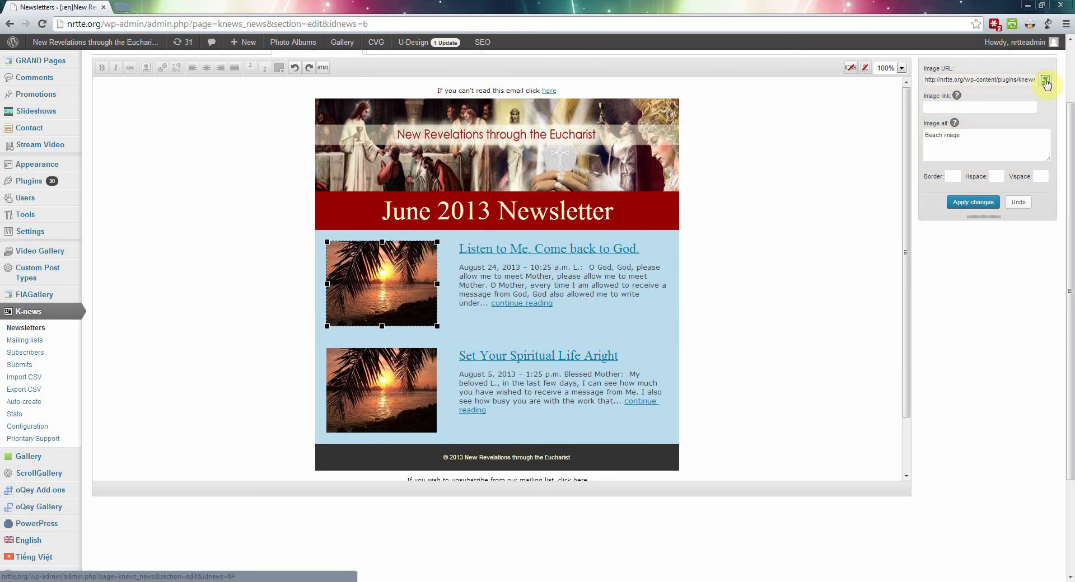
pyautogui.click(1045, 81)
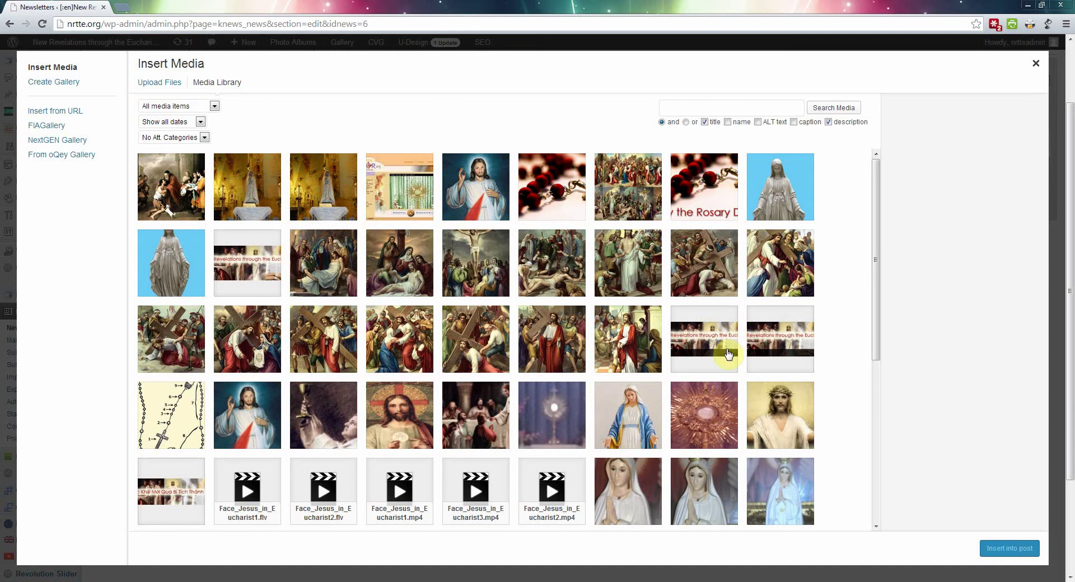
pyautogui.scroll(-1, 877, 347)
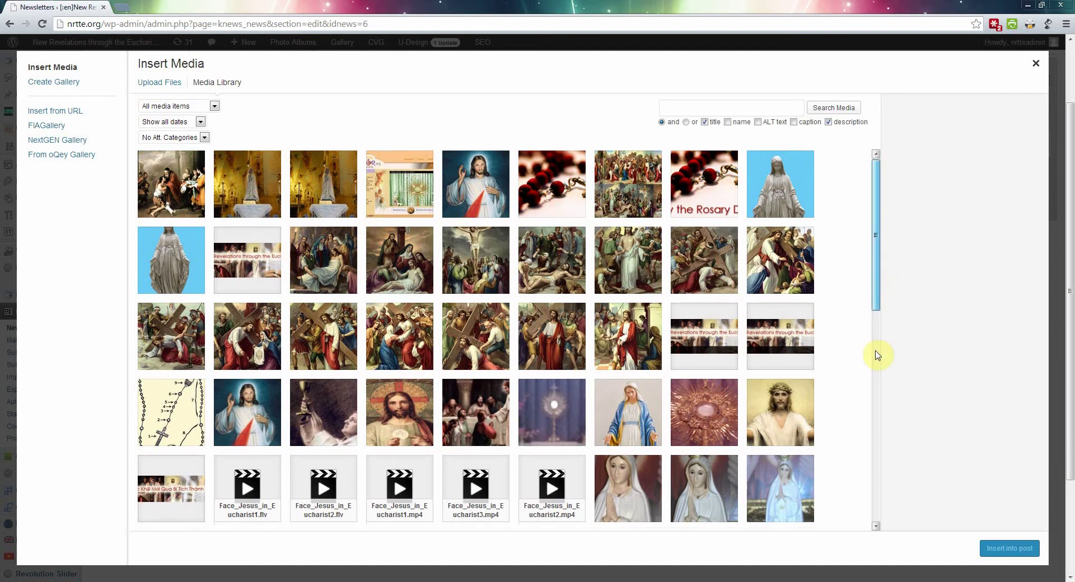
pyautogui.scroll(-6, 878, 401)
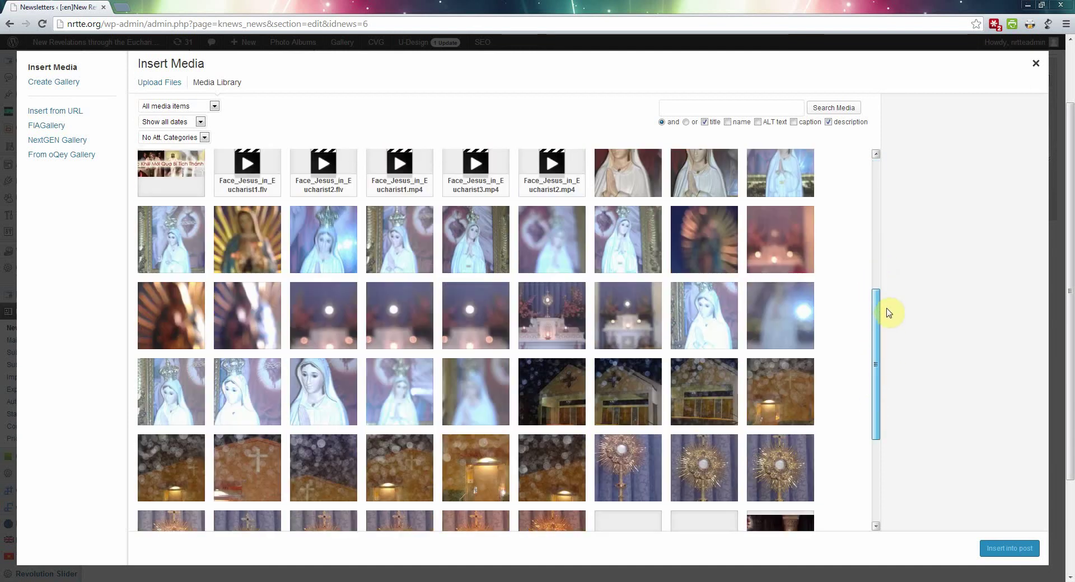
pyautogui.scroll(4, 887, 311)
pyautogui.scroll(1, 889, 313)
pyautogui.scroll(-1, 886, 315)
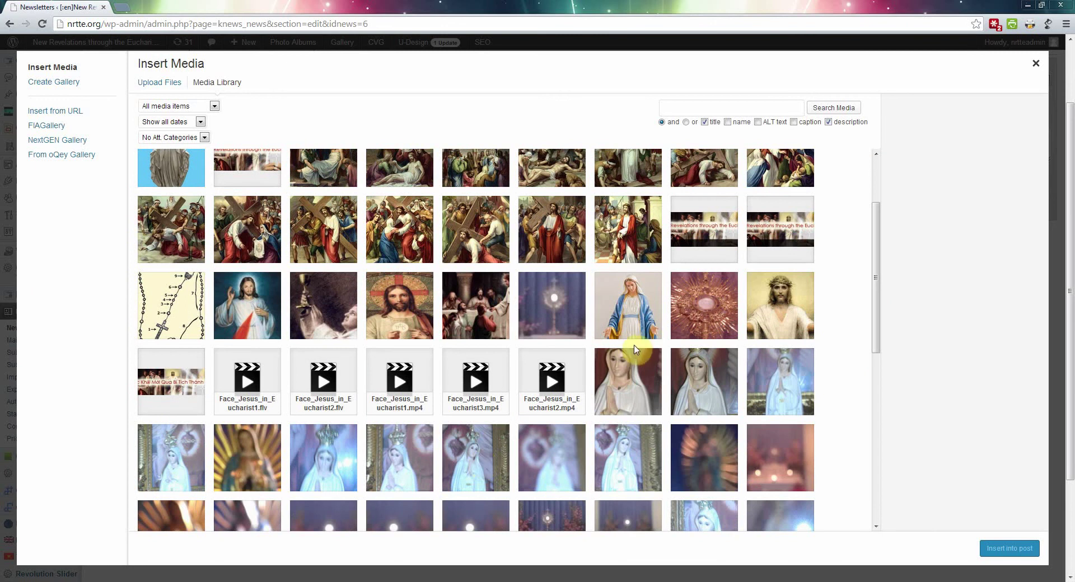
pyautogui.click(634, 307)
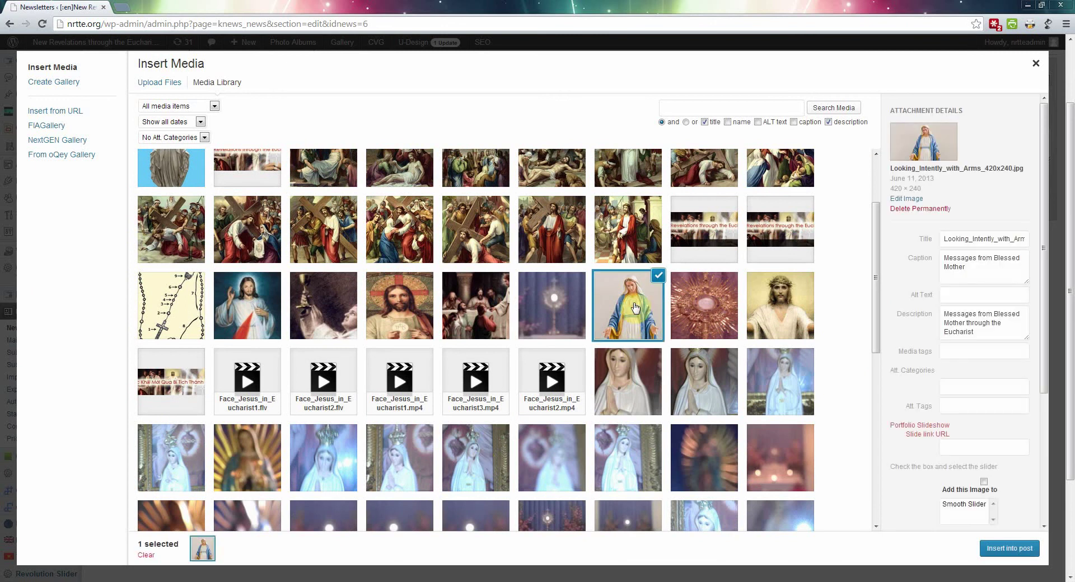
pyautogui.click(1009, 550)
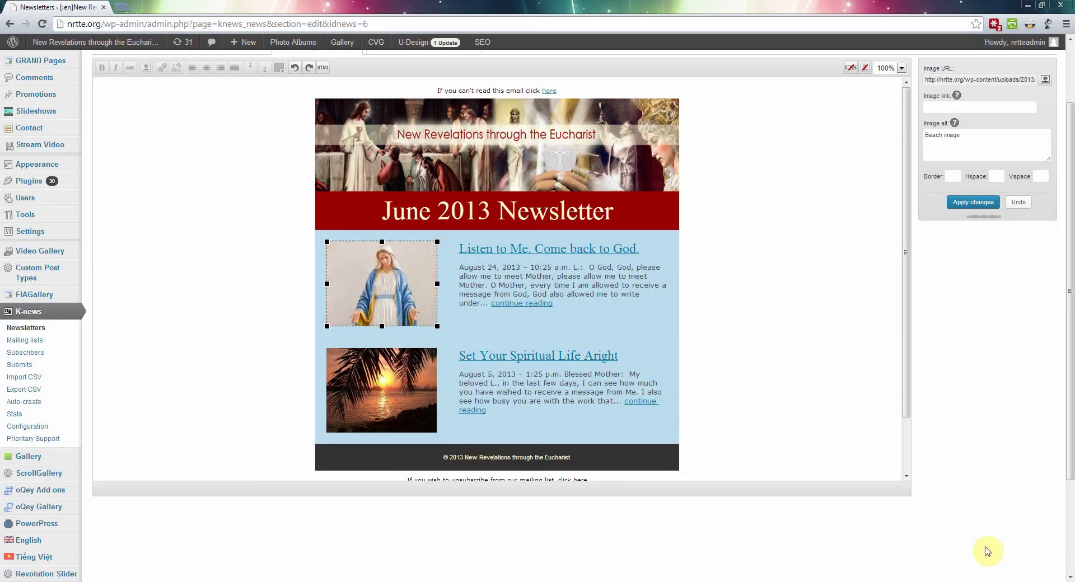
pyautogui.click(398, 388)
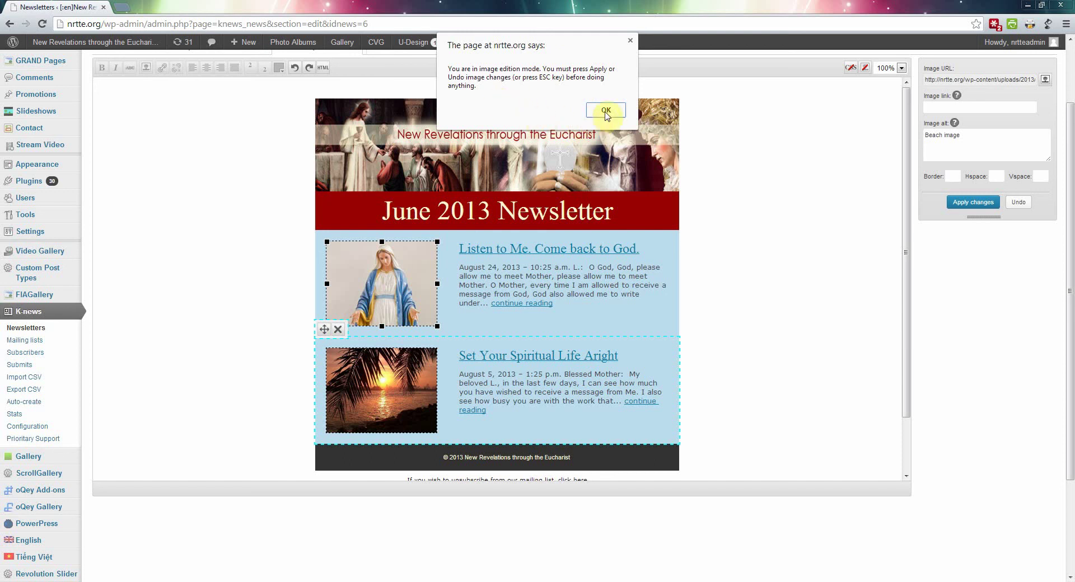
# Step: Dismiss the alert, apply the Virgin Mary image change, and browse media for the second image
pyautogui.click(609, 114)
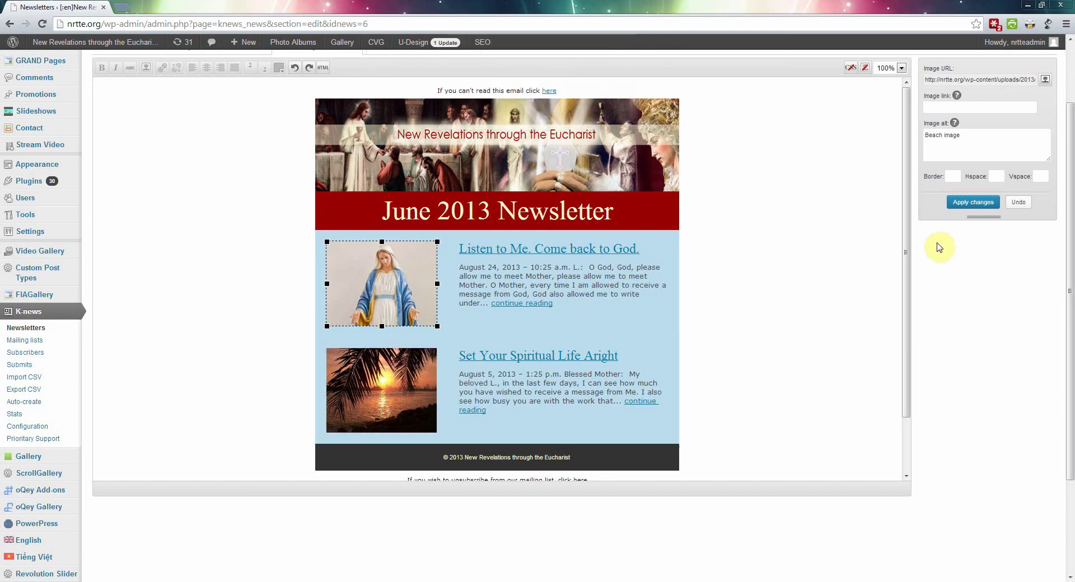
pyautogui.click(965, 205)
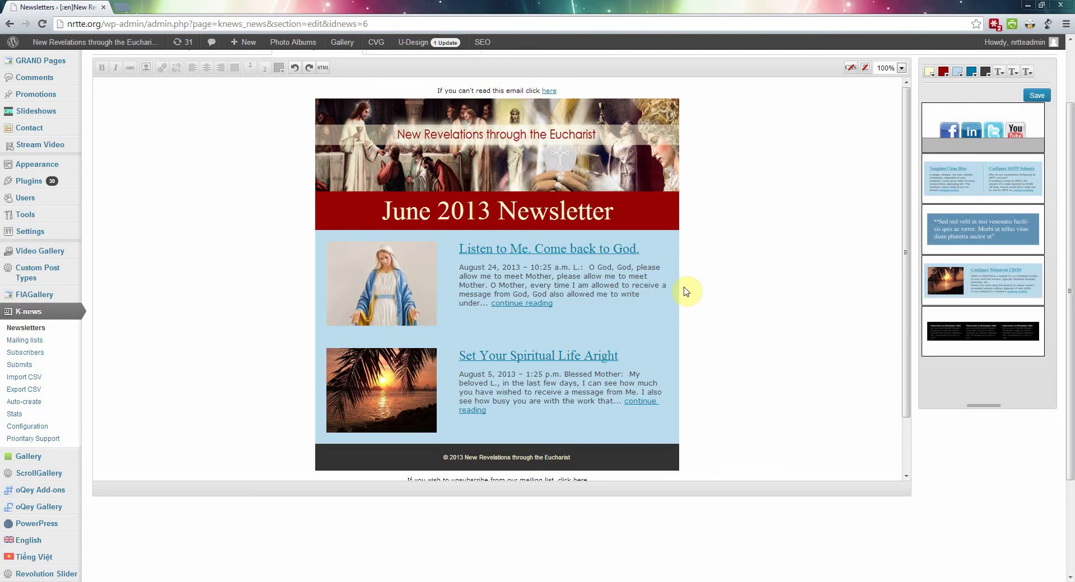
pyautogui.click(394, 382)
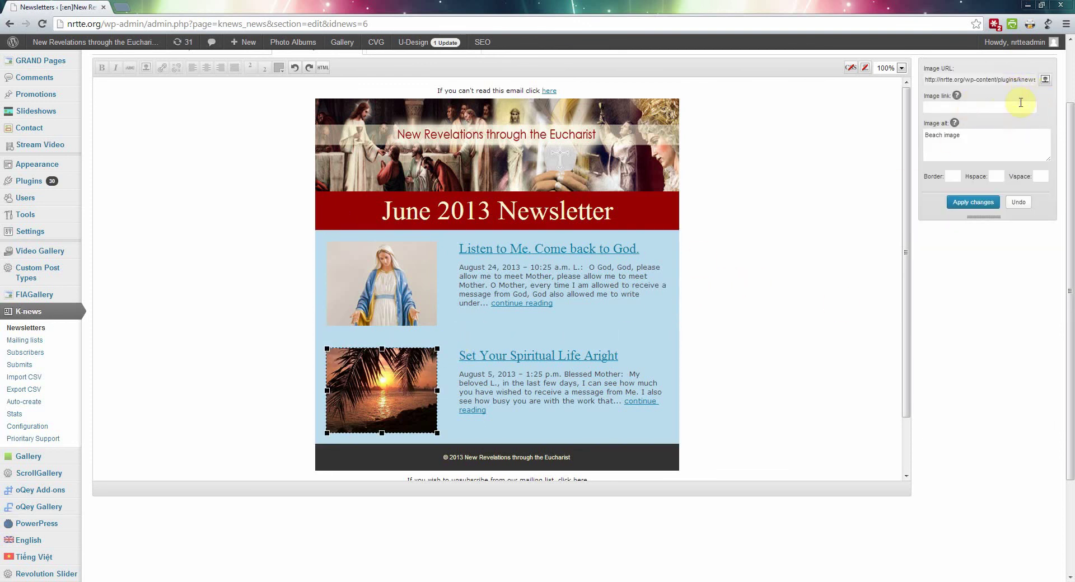
pyautogui.click(1045, 82)
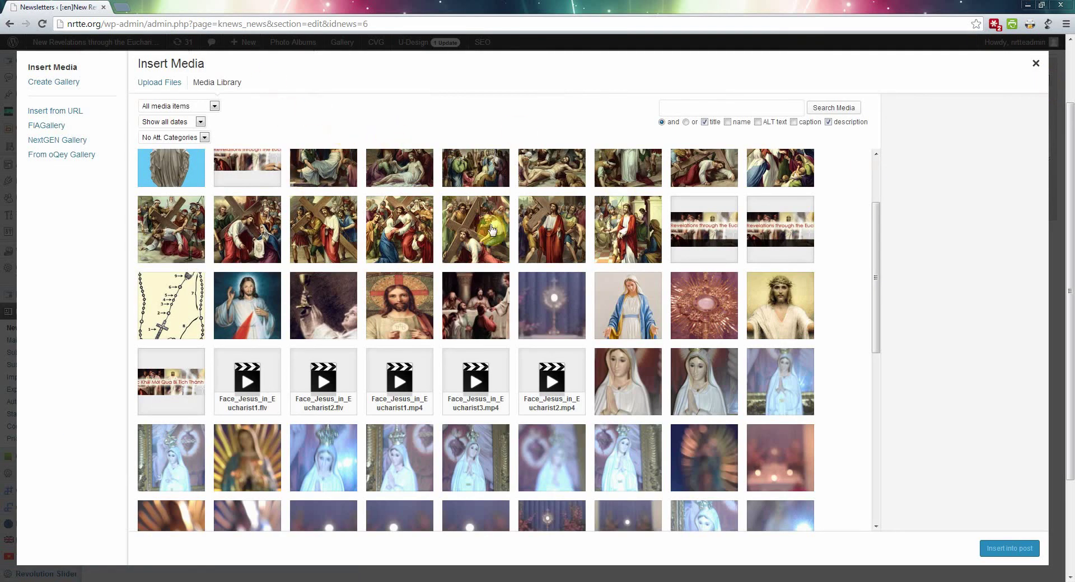
# Step: Upload Chambers_CB_Come_Unto_Me_LV_420x240_High_Res.jpg and insert it in place of the second post's sunset image
pyautogui.click(162, 86)
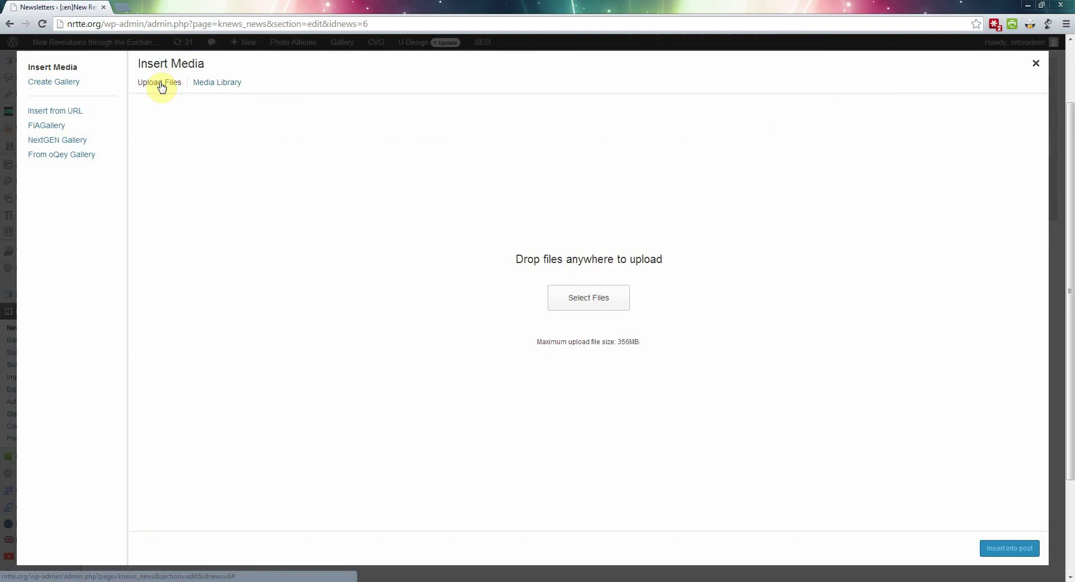
pyautogui.click(587, 300)
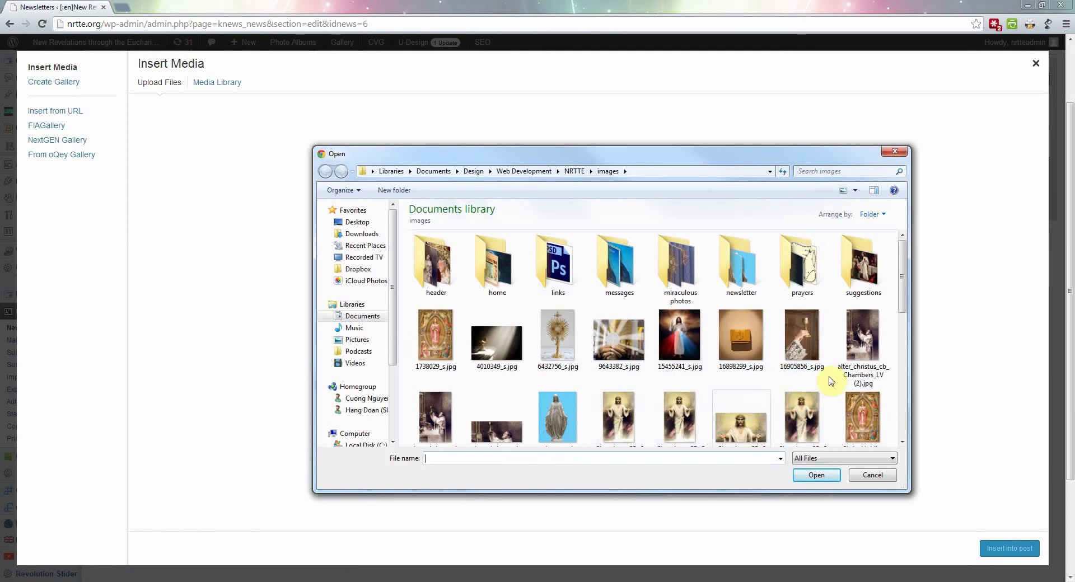
pyautogui.click(755, 430)
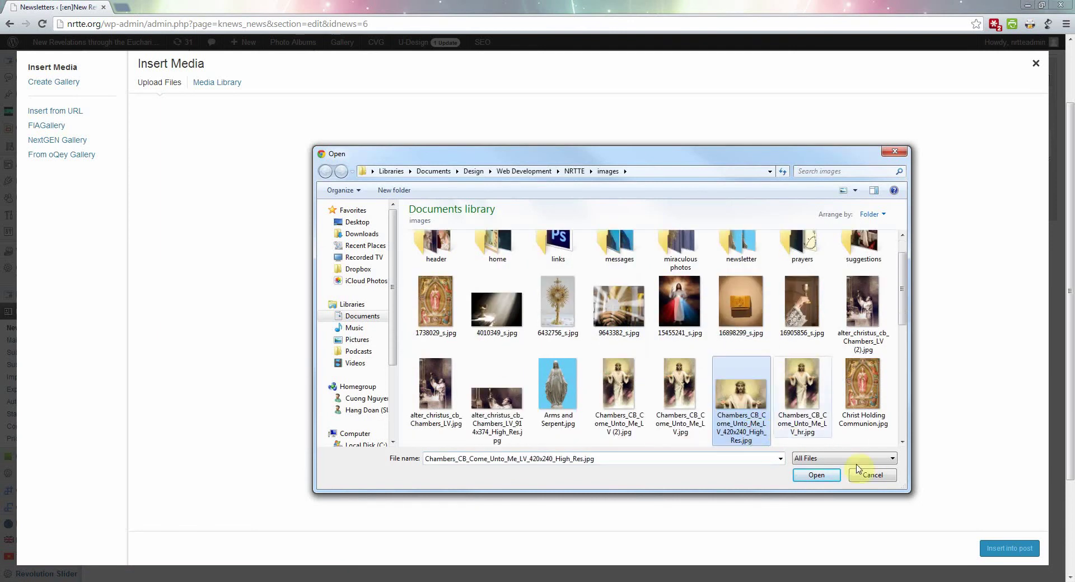
pyautogui.click(818, 475)
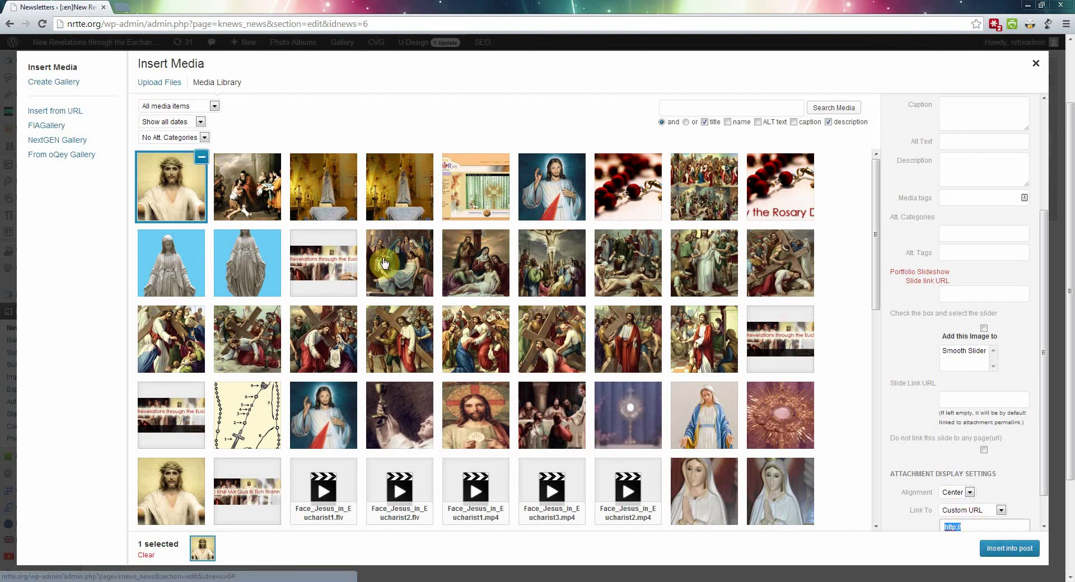
pyautogui.click(1011, 550)
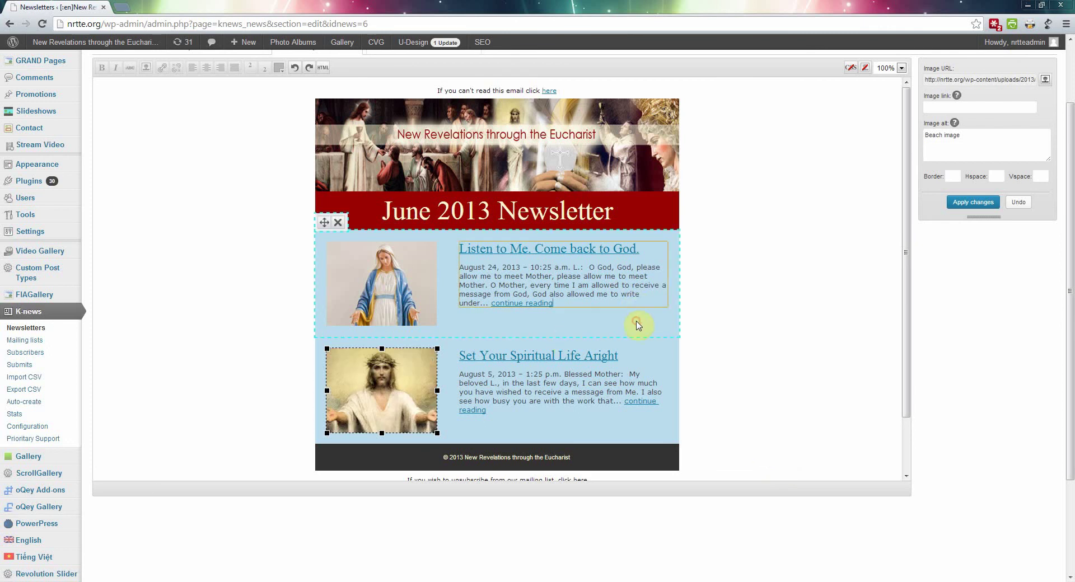
# Step: Keep the new Come Unto Me picture in the second post
pyautogui.scroll(1, 639, 325)
pyautogui.scroll(-1, 640, 325)
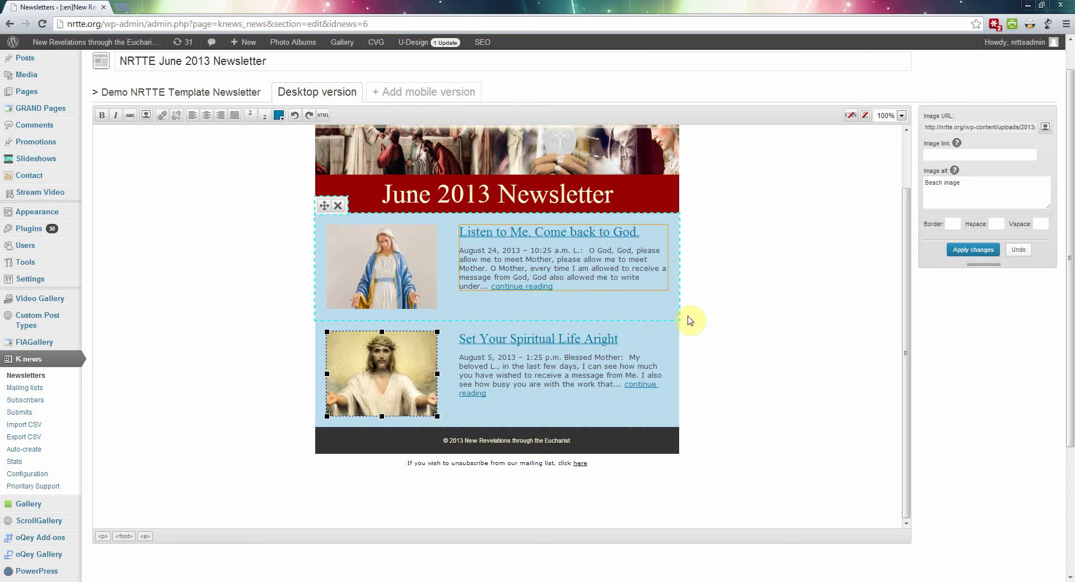
pyautogui.click(647, 303)
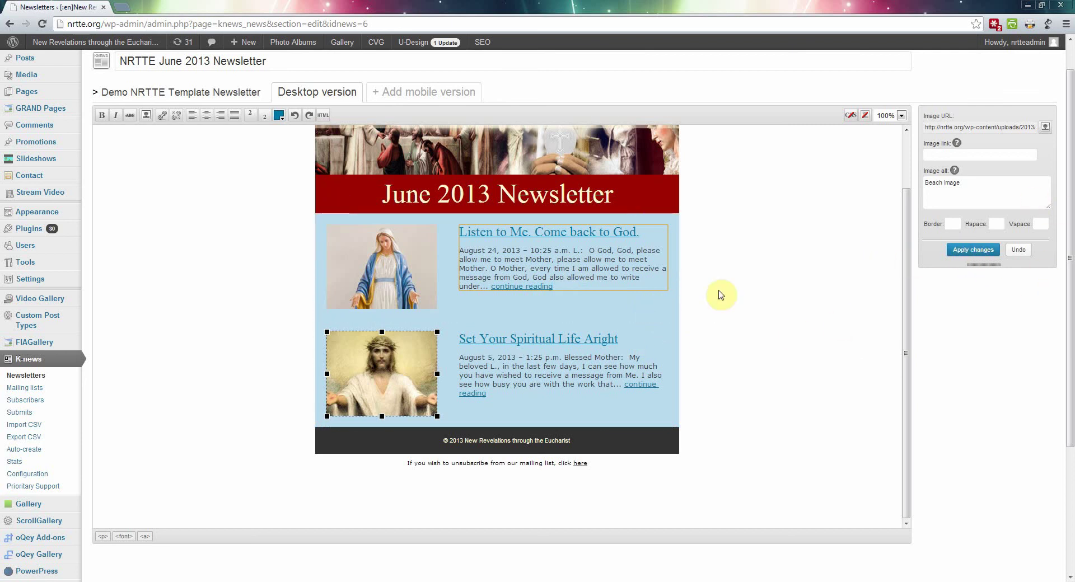
pyautogui.click(970, 251)
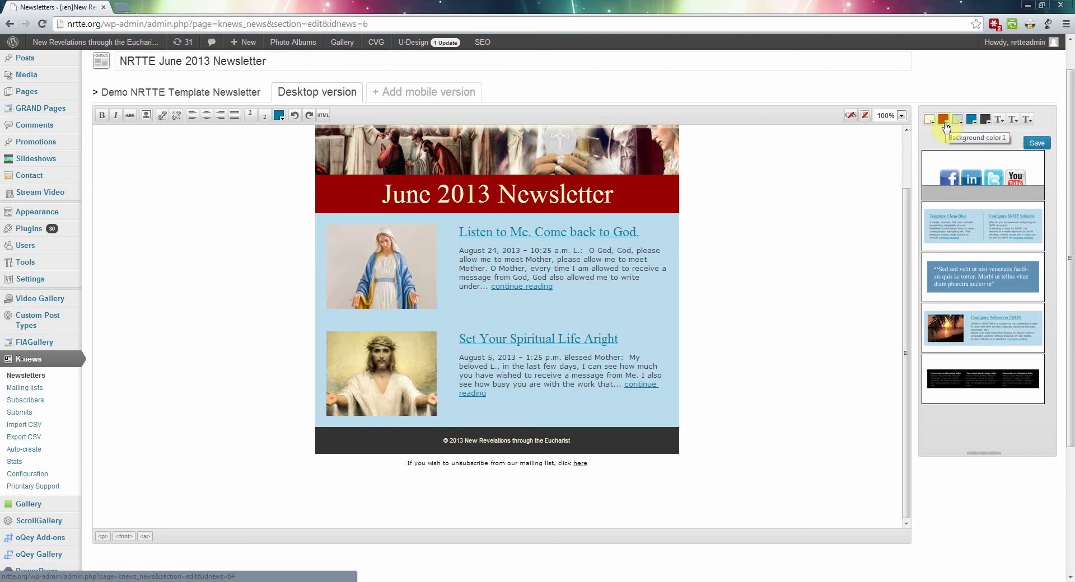
# Step: Set Background color 1 to the header's dark red
pyautogui.click(944, 119)
pyautogui.click(644, 193)
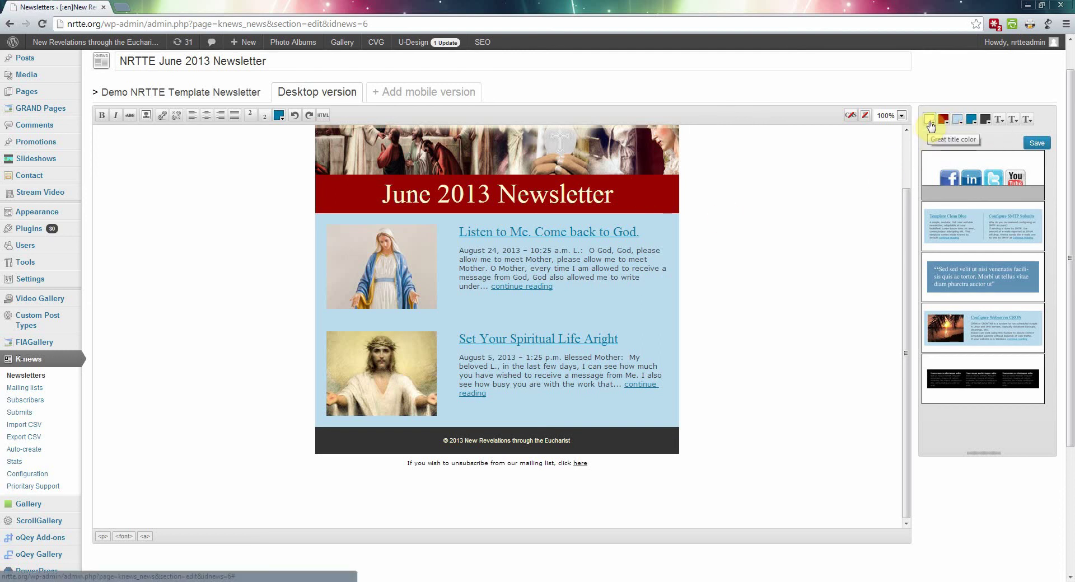
pyautogui.click(930, 126)
pyautogui.click(581, 190)
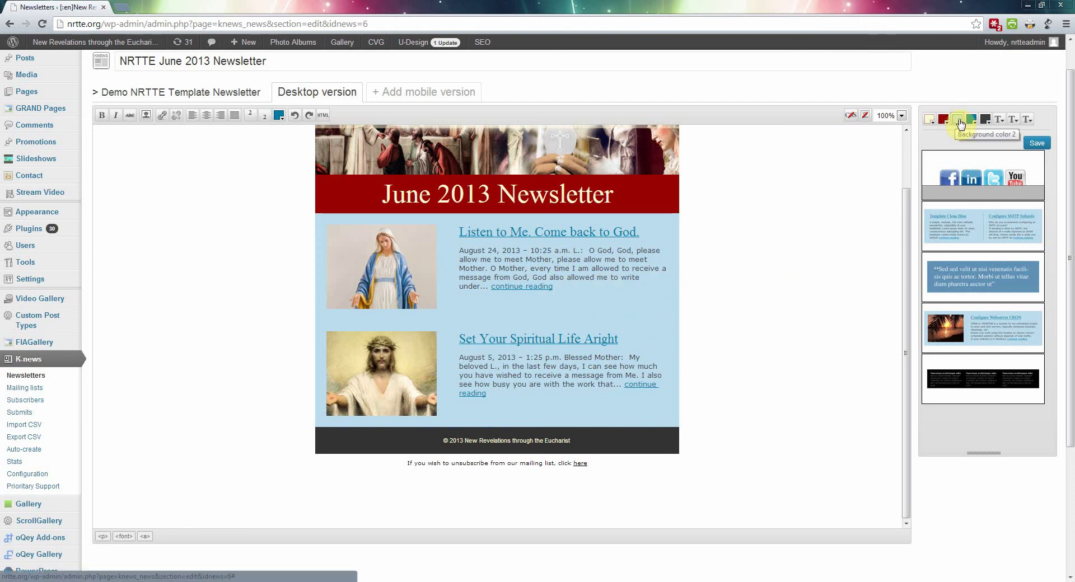
pyautogui.click(959, 119)
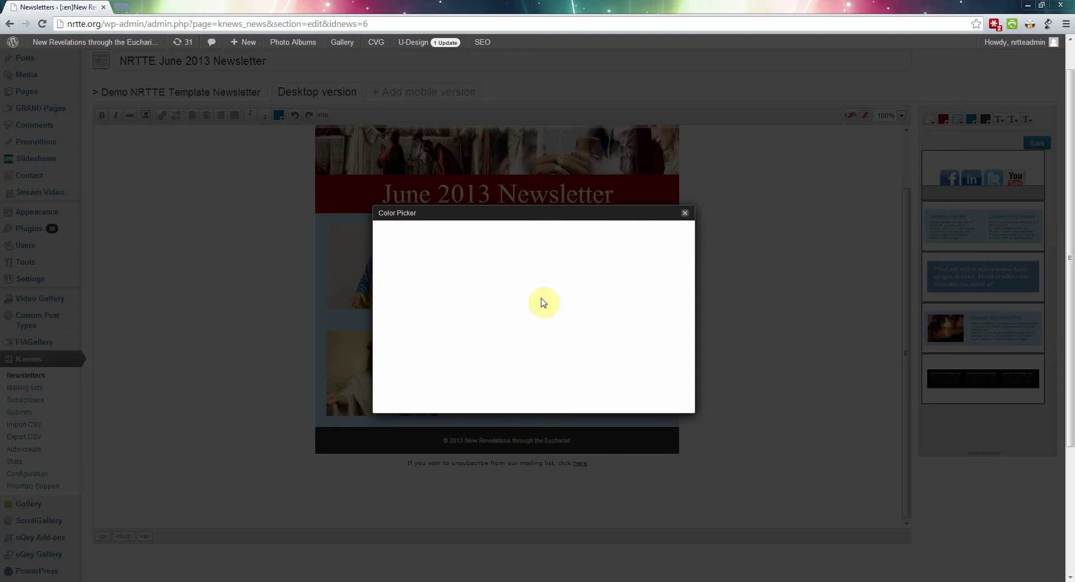
# Step: Close the empty colour picker and copy the blue code BCDDED from the Notepad colour notes
pyautogui.click(685, 215)
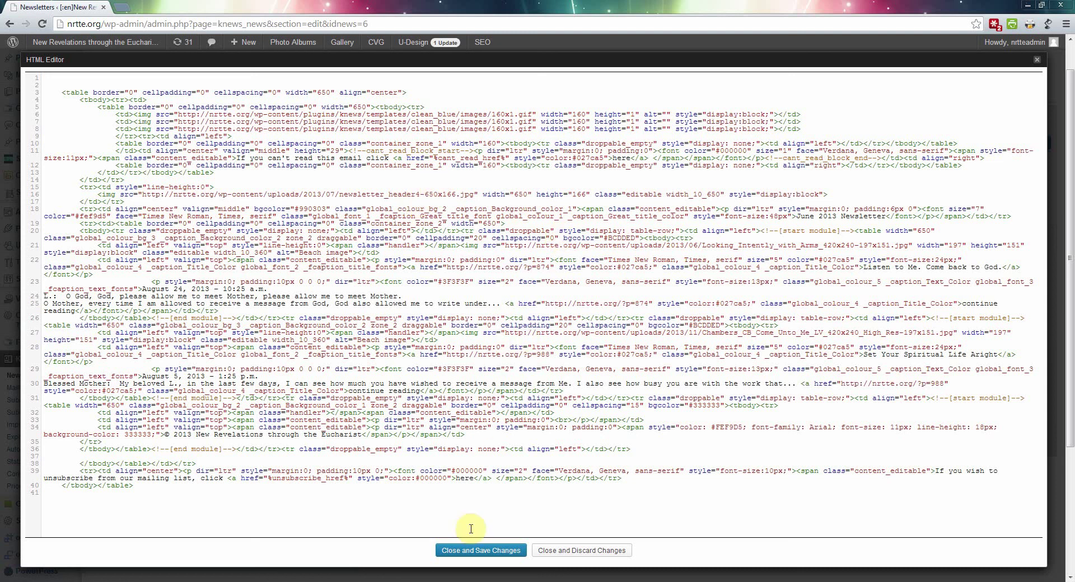
pyautogui.hotkey('alt', 'Tab')
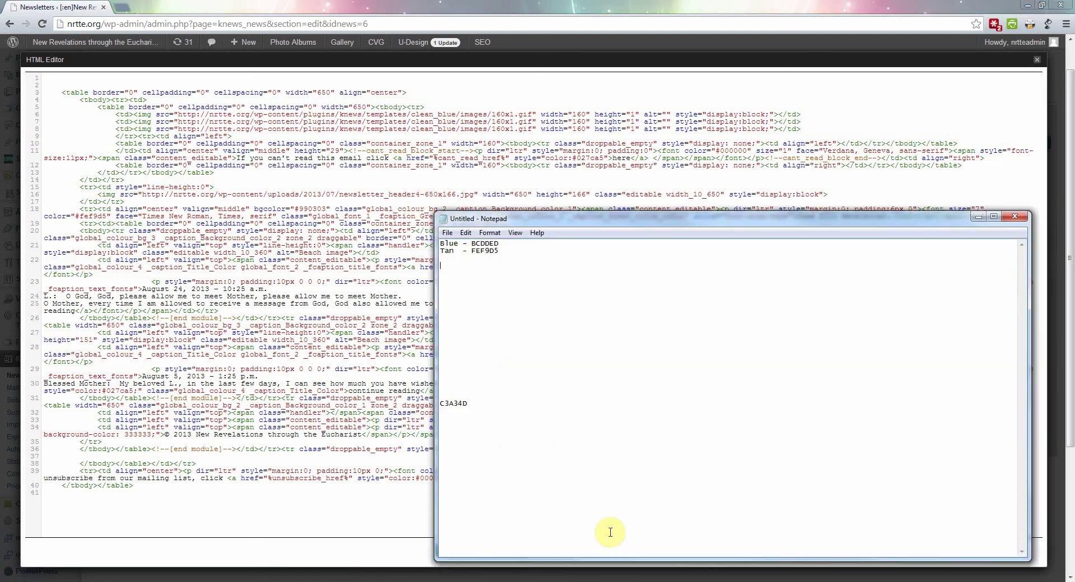
pyautogui.moveTo(552, 222); pyautogui.dragTo(731, 244)
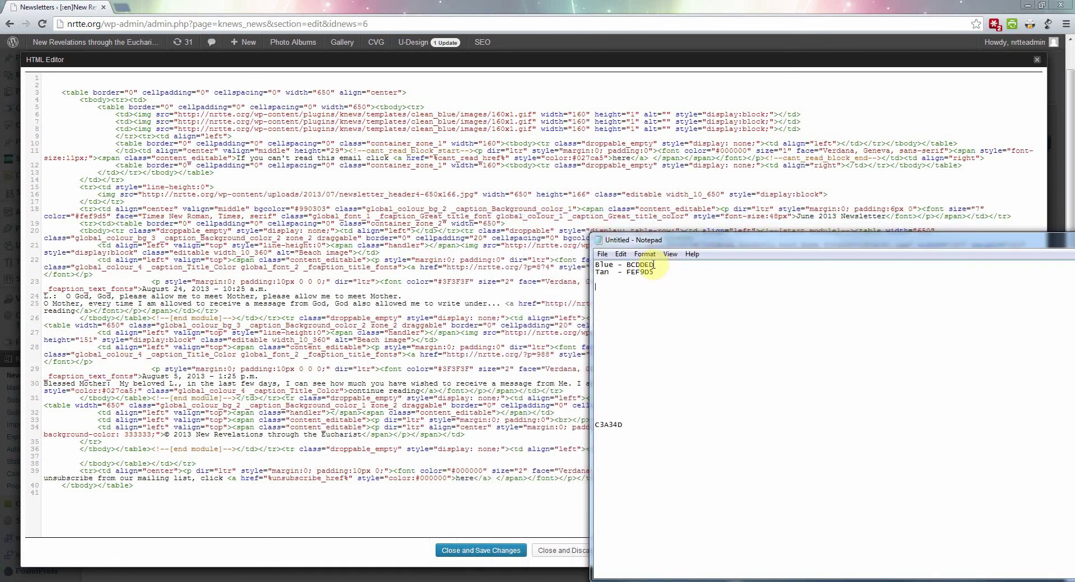
pyautogui.moveTo(653, 265); pyautogui.dragTo(634, 266)
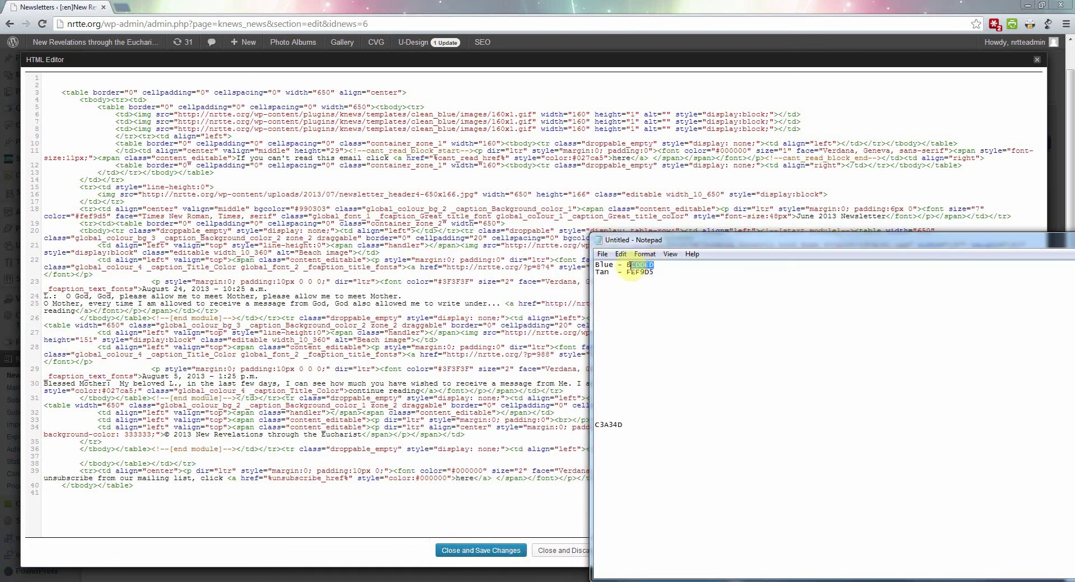
pyautogui.rightClick(628, 265)
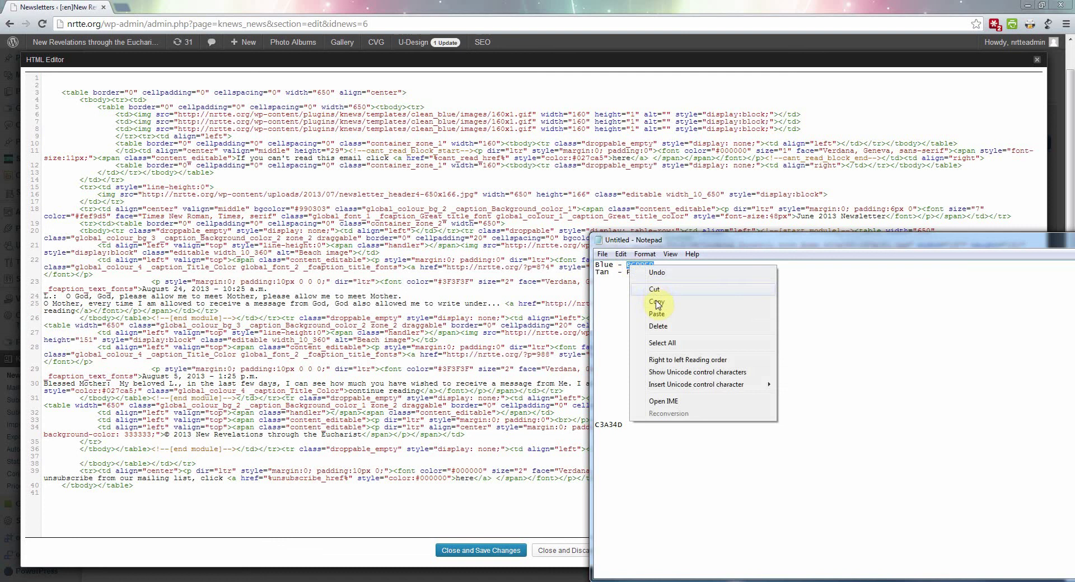
pyautogui.click(703, 301)
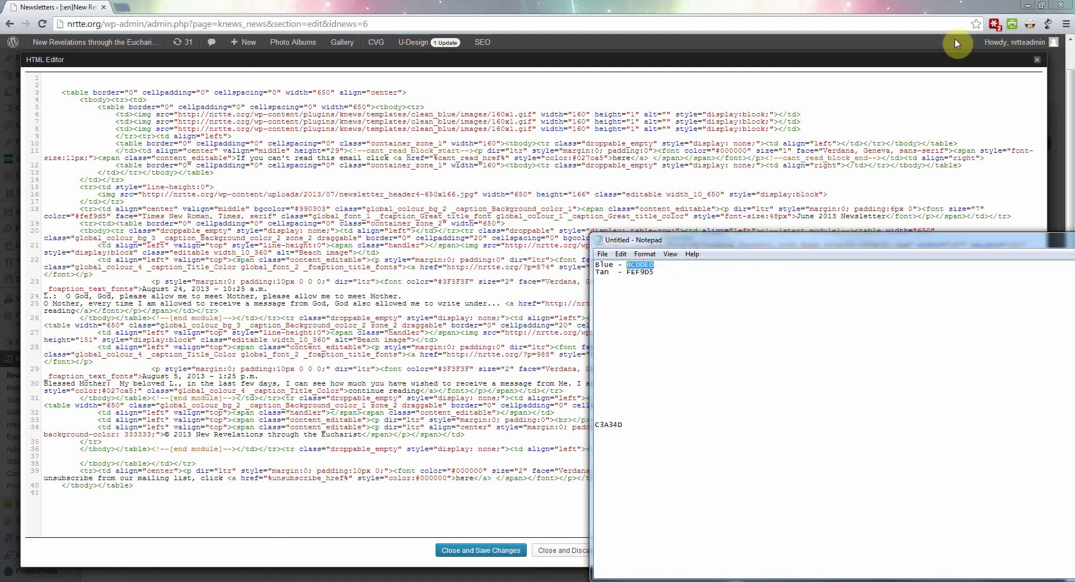
# Step: Search the newsletter HTML source for BCDDED with the browser's Find
pyautogui.click(986, 6)
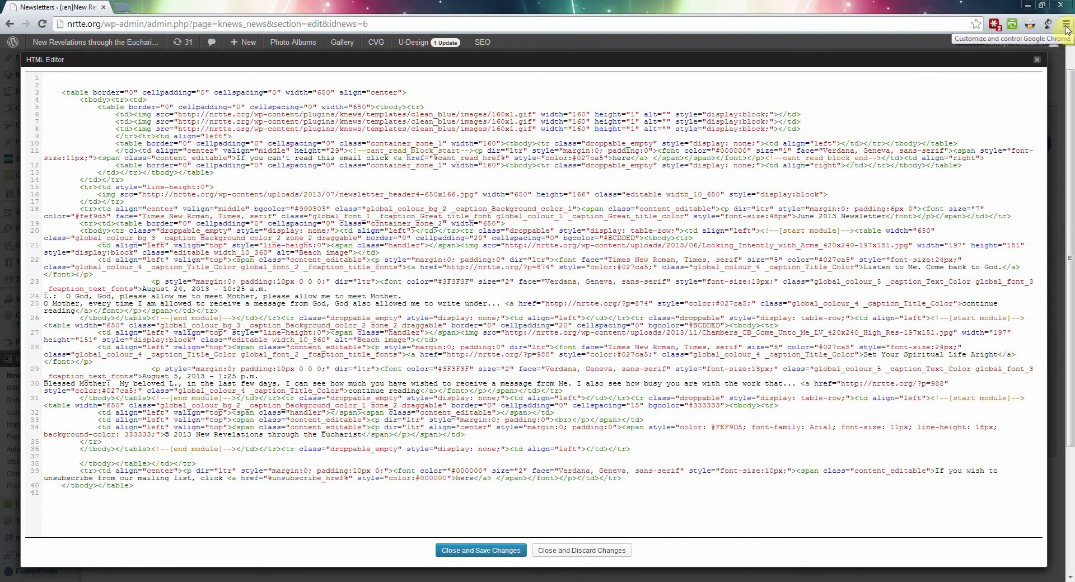
pyautogui.click(1066, 25)
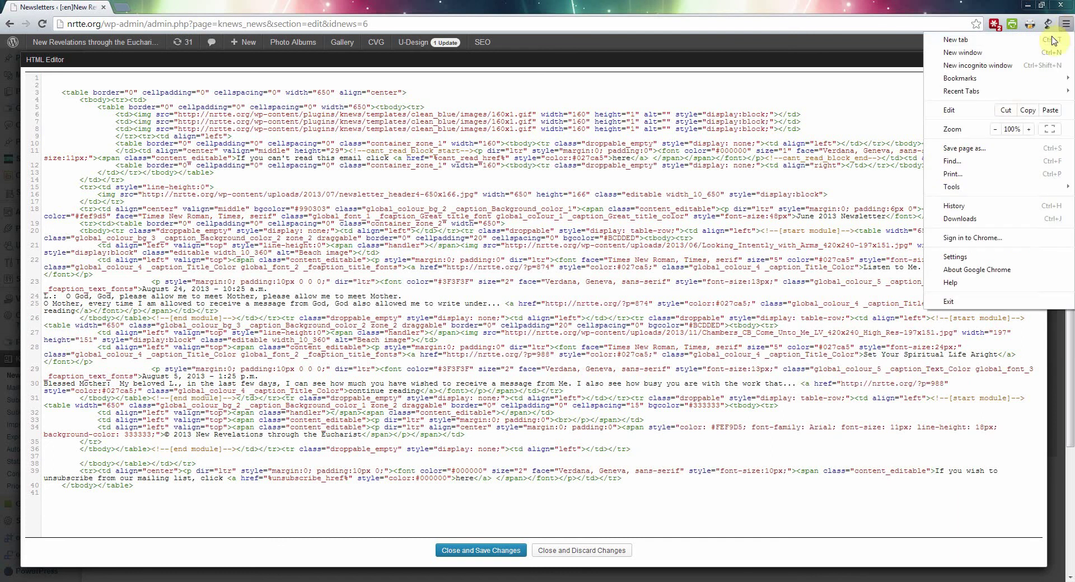
pyautogui.click(950, 162)
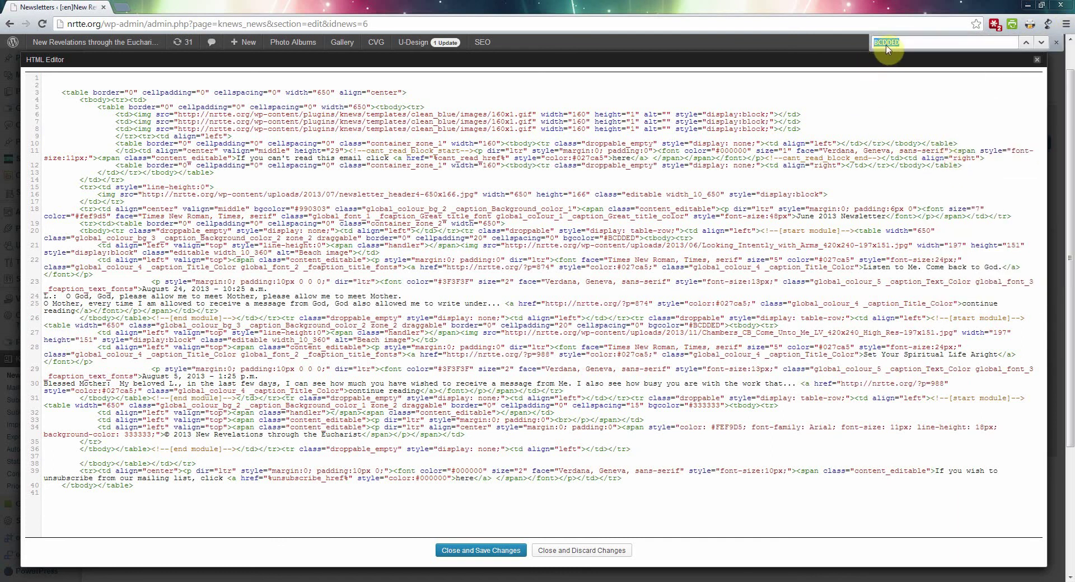
pyautogui.rightClick(884, 44)
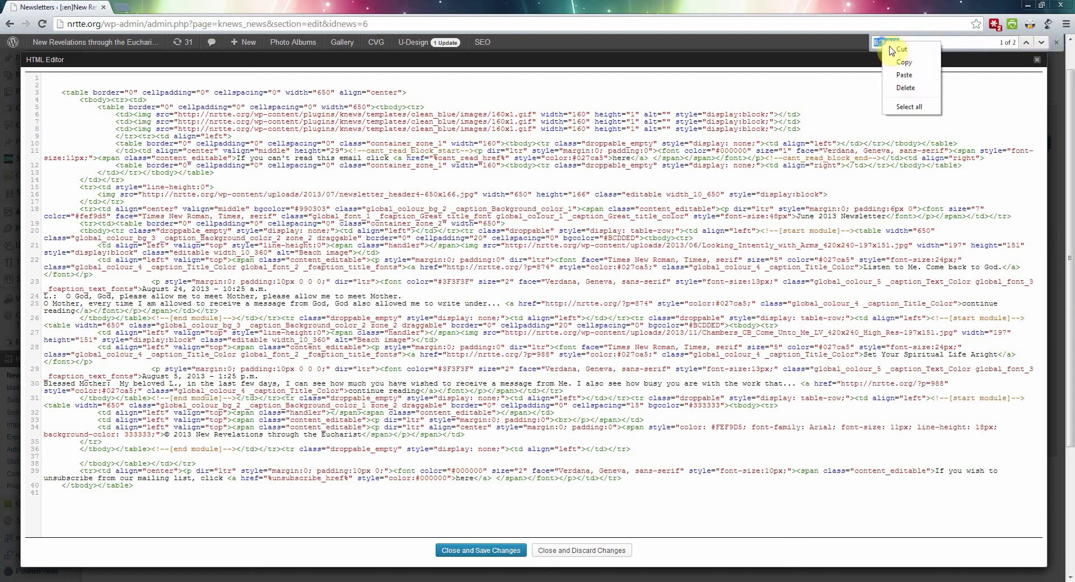
pyautogui.click(902, 78)
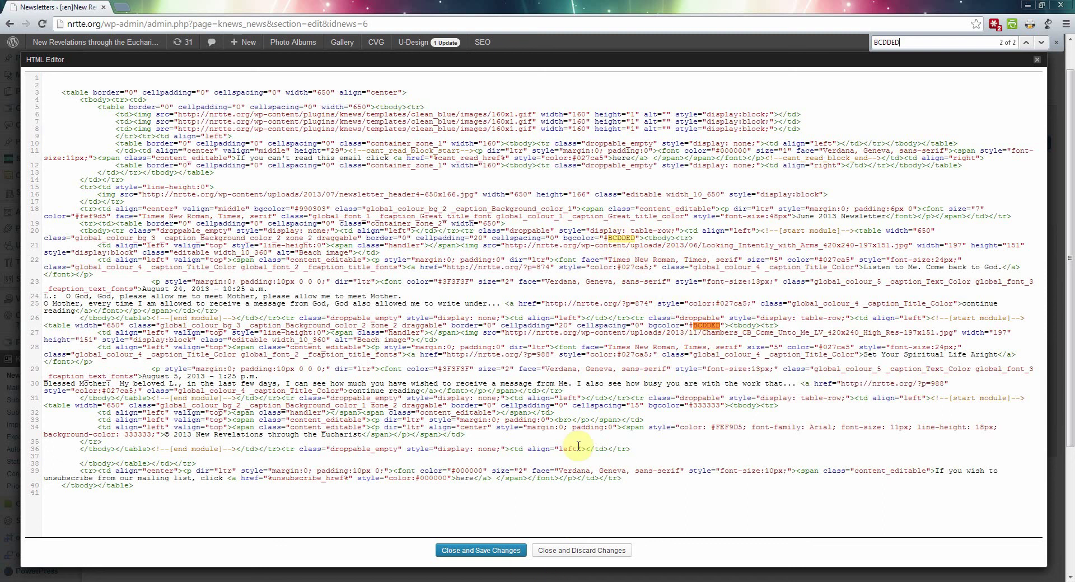
# Step: Copy the tan colour code FEF9D5 from the Notepad colour notes
pyautogui.hotkey('alt', 'Tab')
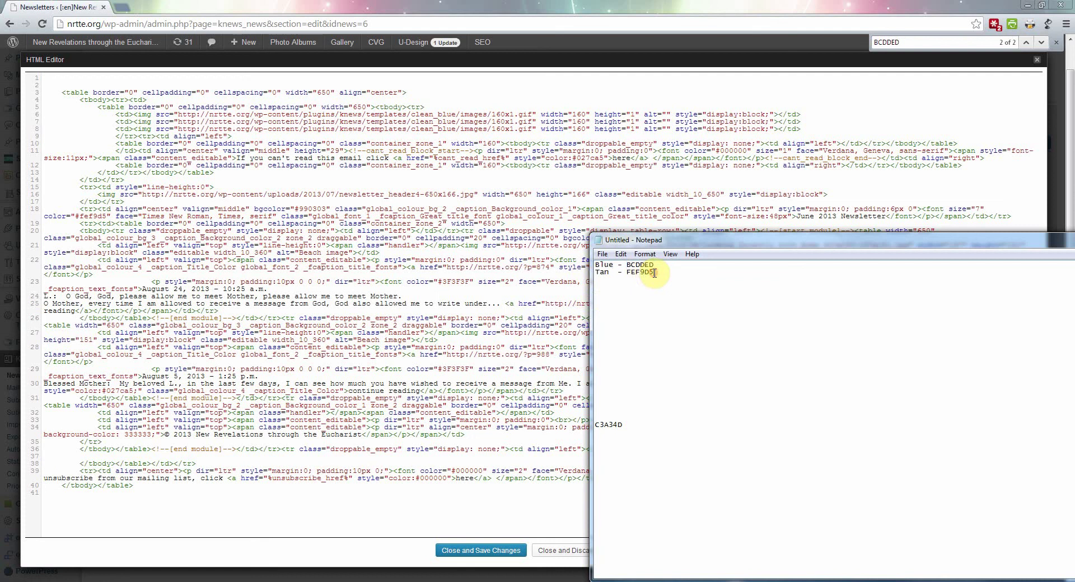
pyautogui.moveTo(655, 273); pyautogui.dragTo(627, 272)
pyautogui.rightClick(631, 272)
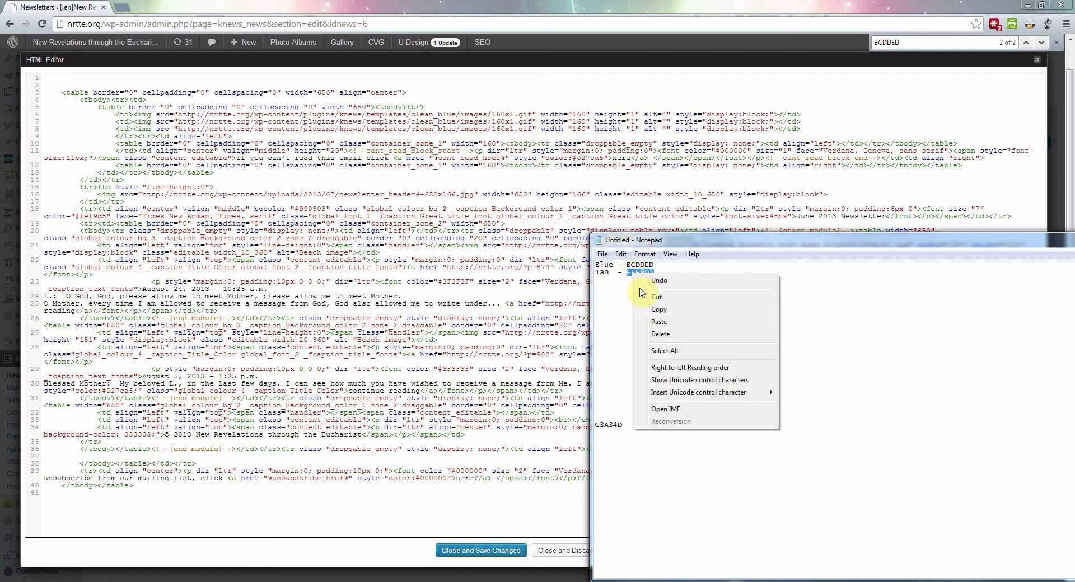
pyautogui.click(652, 309)
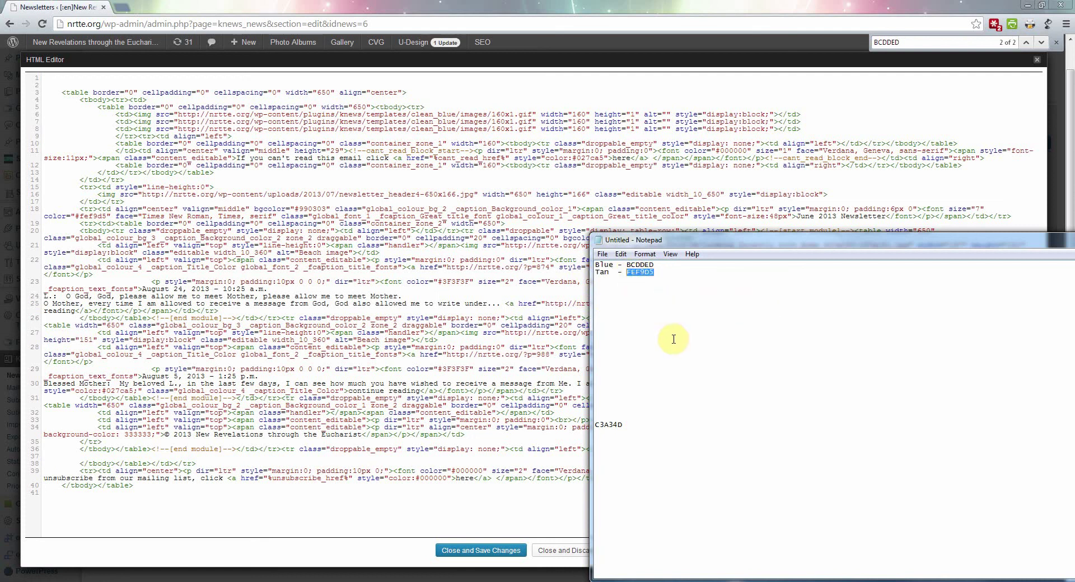
# Step: Replace the bgcolor BCDDED on lines 20 and 26 with #FEF9D5
pyautogui.click(693, 217)
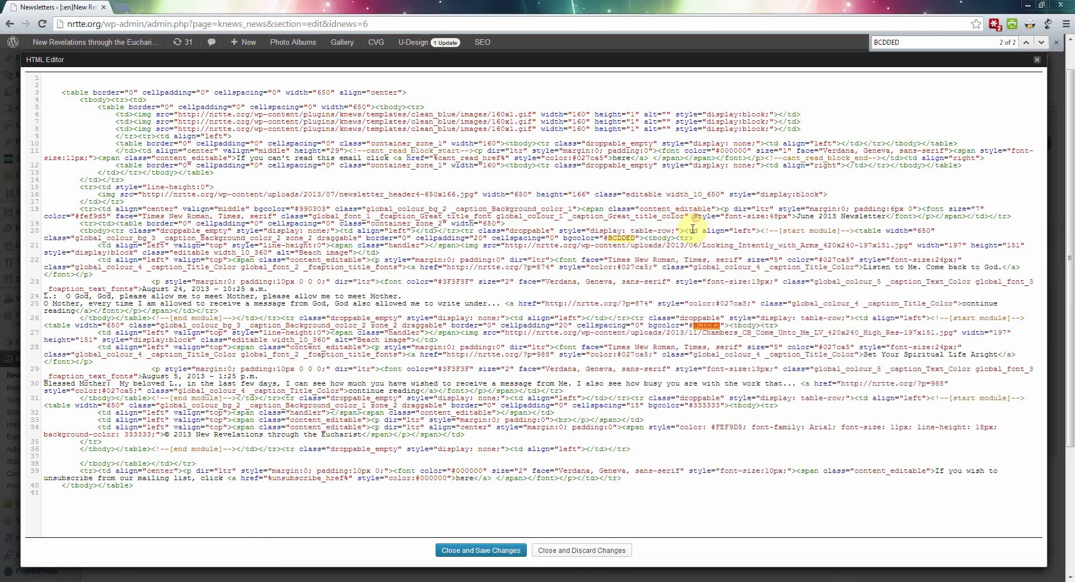
pyautogui.click(635, 238)
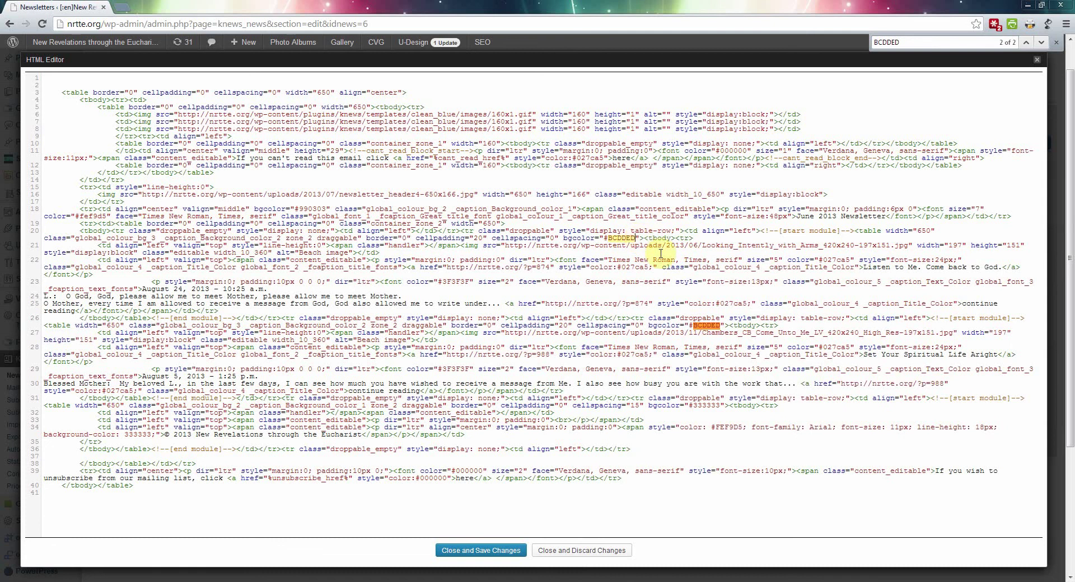
pyautogui.press('BackSpace')
pyautogui.press('BackSpace')
pyautogui.press('BackSpace')
pyautogui.press('BackSpace')
pyautogui.press('BackSpace')
pyautogui.press('BackSpace')
pyautogui.hotkey('ctrl', 'v')
pyautogui.press('BackSpace')
pyautogui.press('BackSpace')
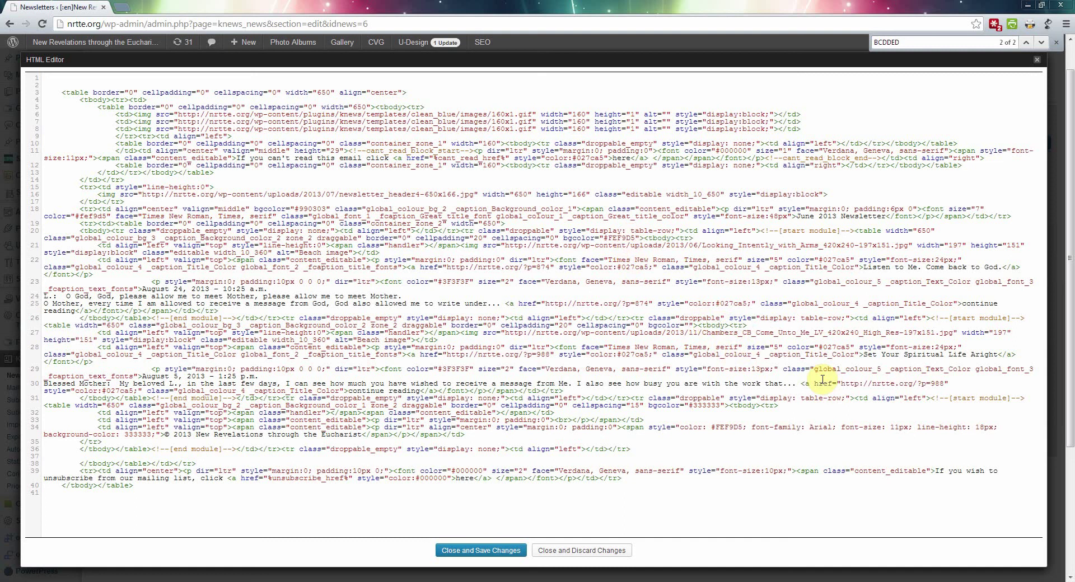
pyautogui.write('#FEF9D5')
# Step: Save the HTML source changes and submit the newsletter to reach its sending page
pyautogui.click(476, 552)
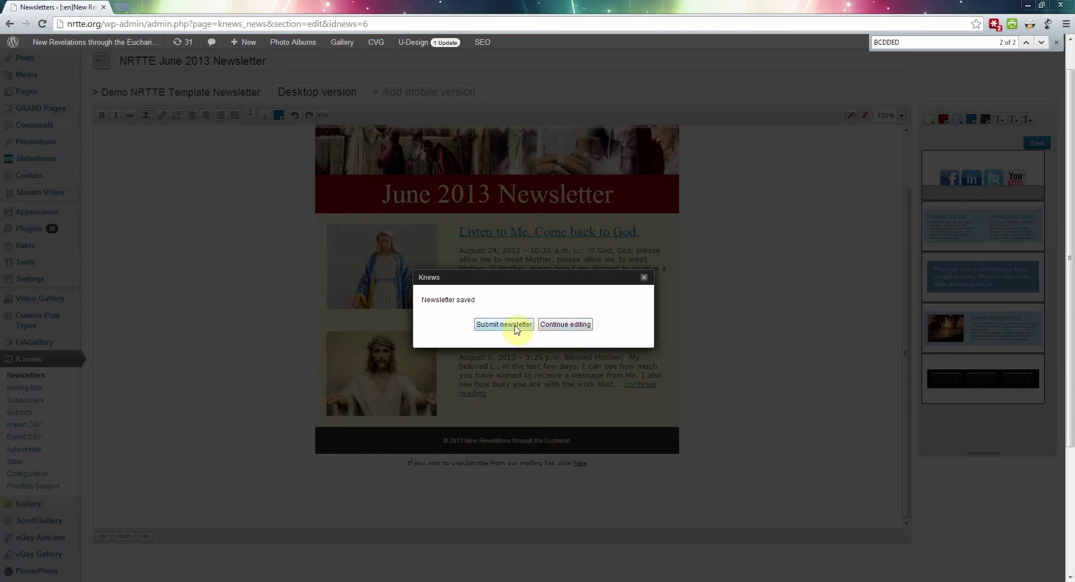
pyautogui.click(515, 326)
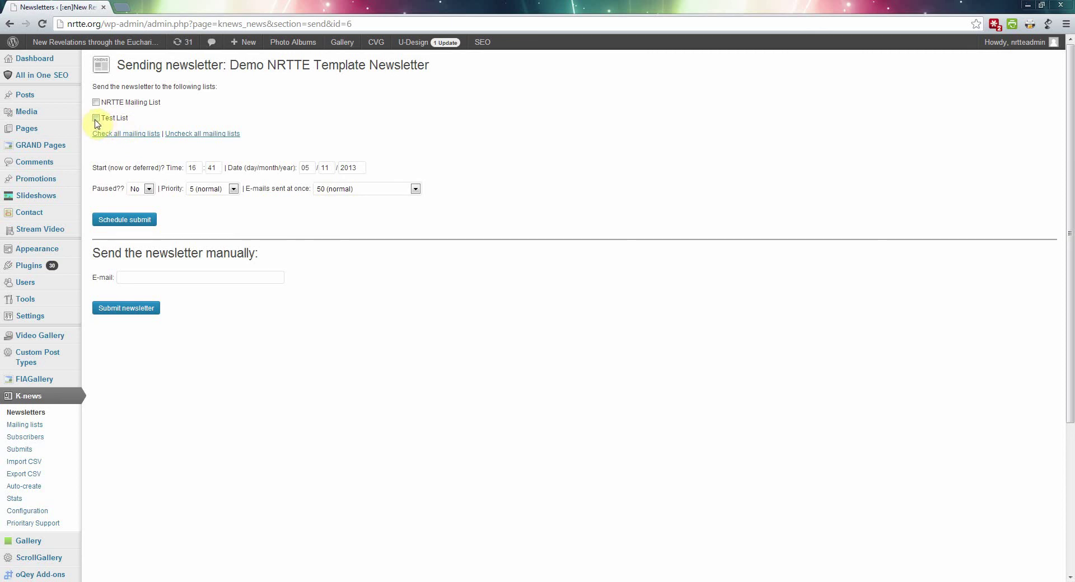
# Step: Select the Test List and schedule Demo NRTTE Template Newsletter for batch sending
pyautogui.click(96, 119)
pyautogui.click(124, 221)
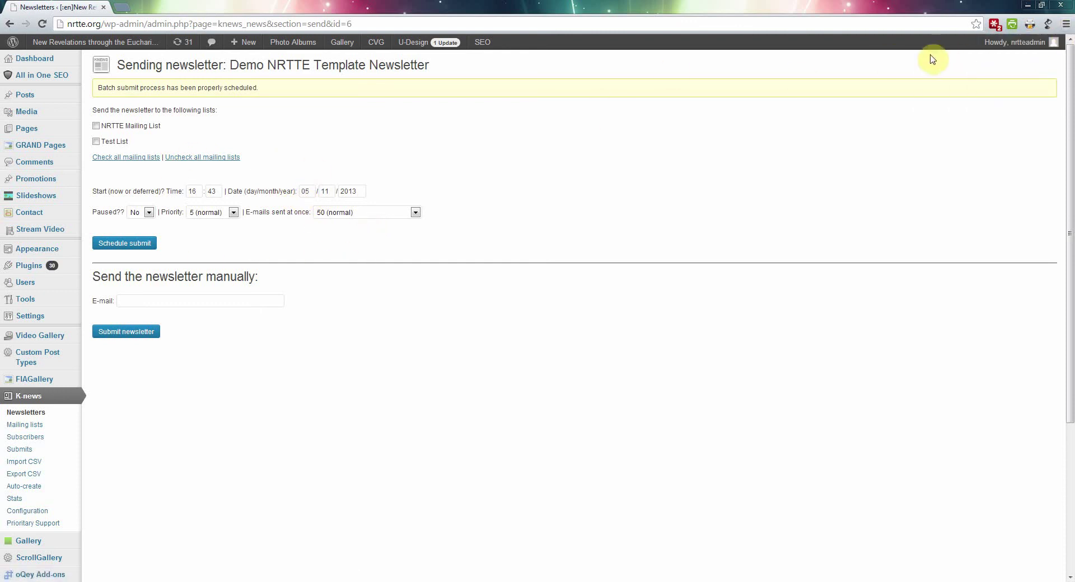
pyautogui.moveTo(1045, 49)
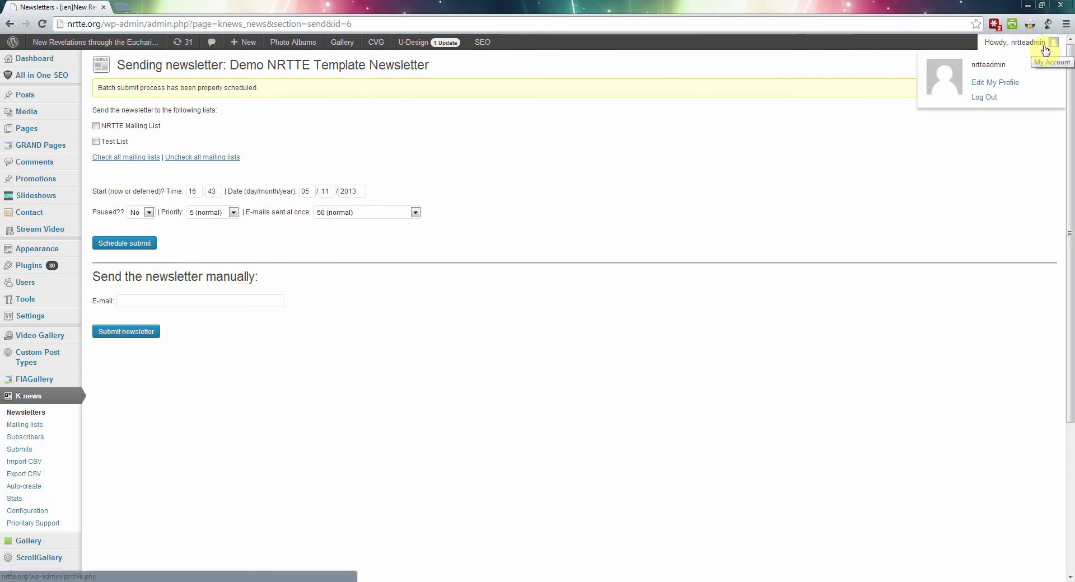